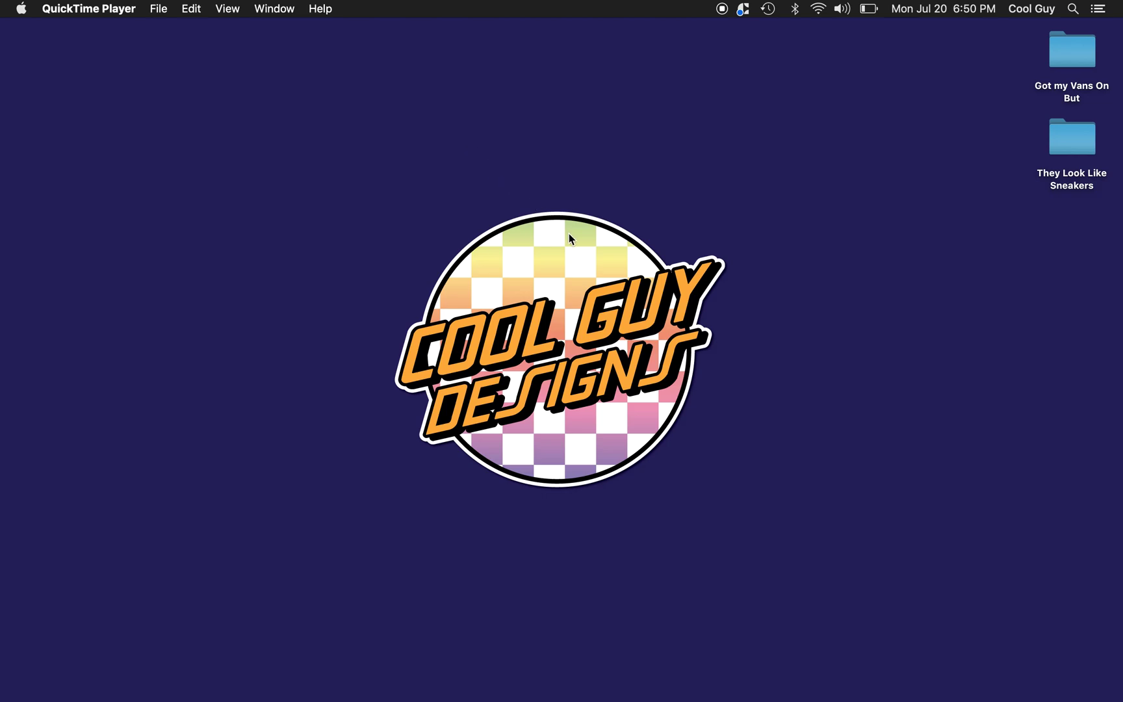
Set up a new 1000 × 1000 px RGB document named Checkerboard with pixel units
key("super+Tab")
key("super+Tab")
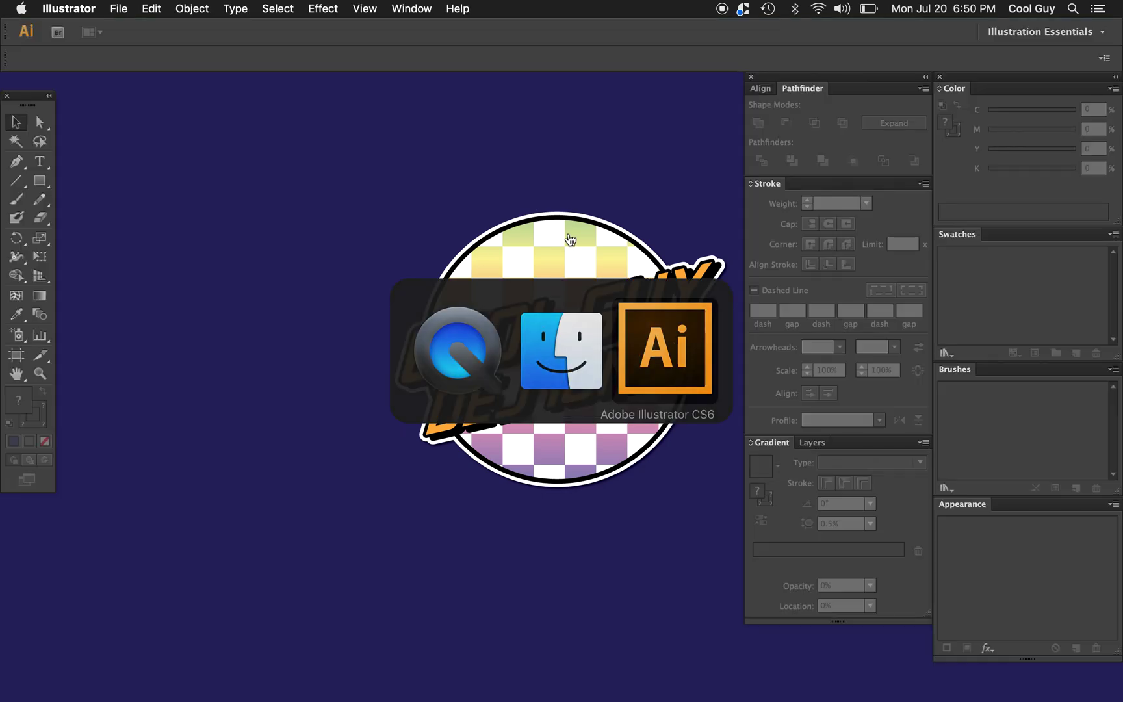
left_click(112, 7)
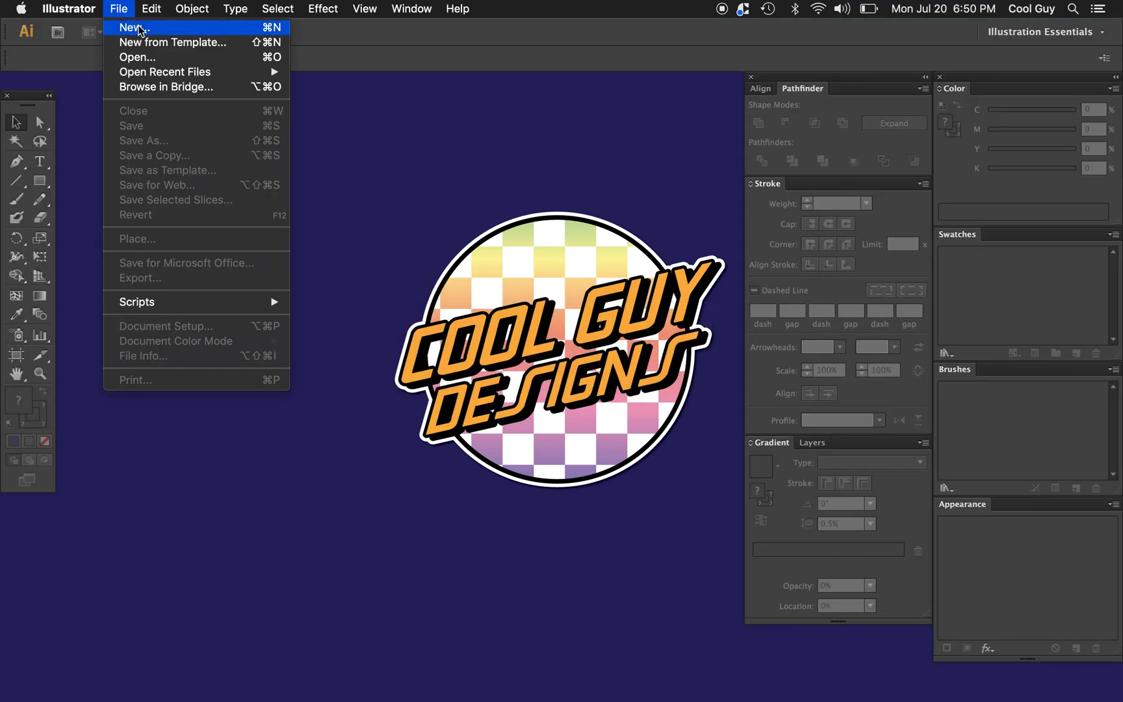
left_click(138, 27)
type("Che")
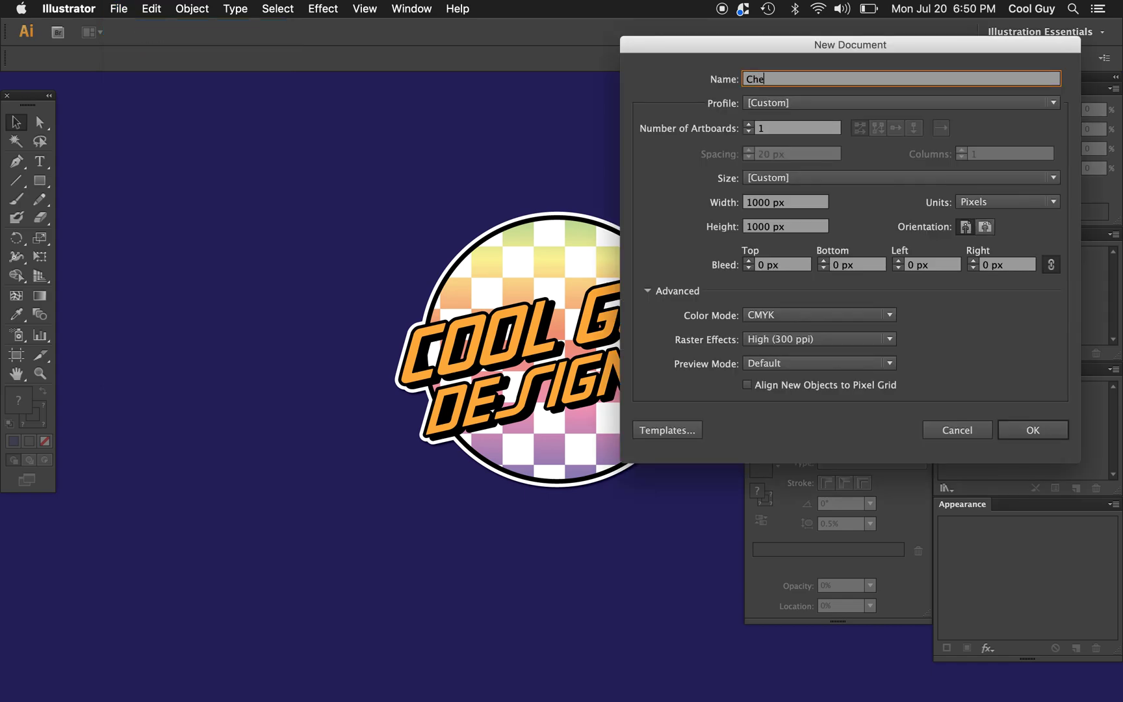
type("ckerboard")
left_click(995, 202)
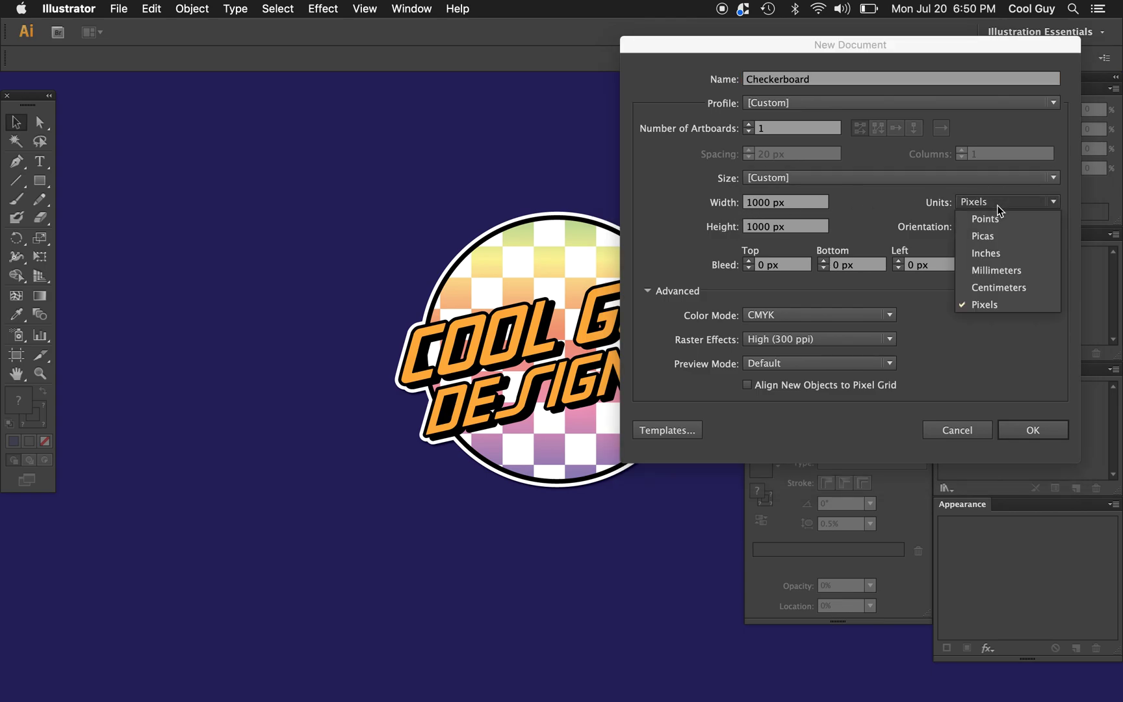
left_click(952, 339)
left_click(874, 316)
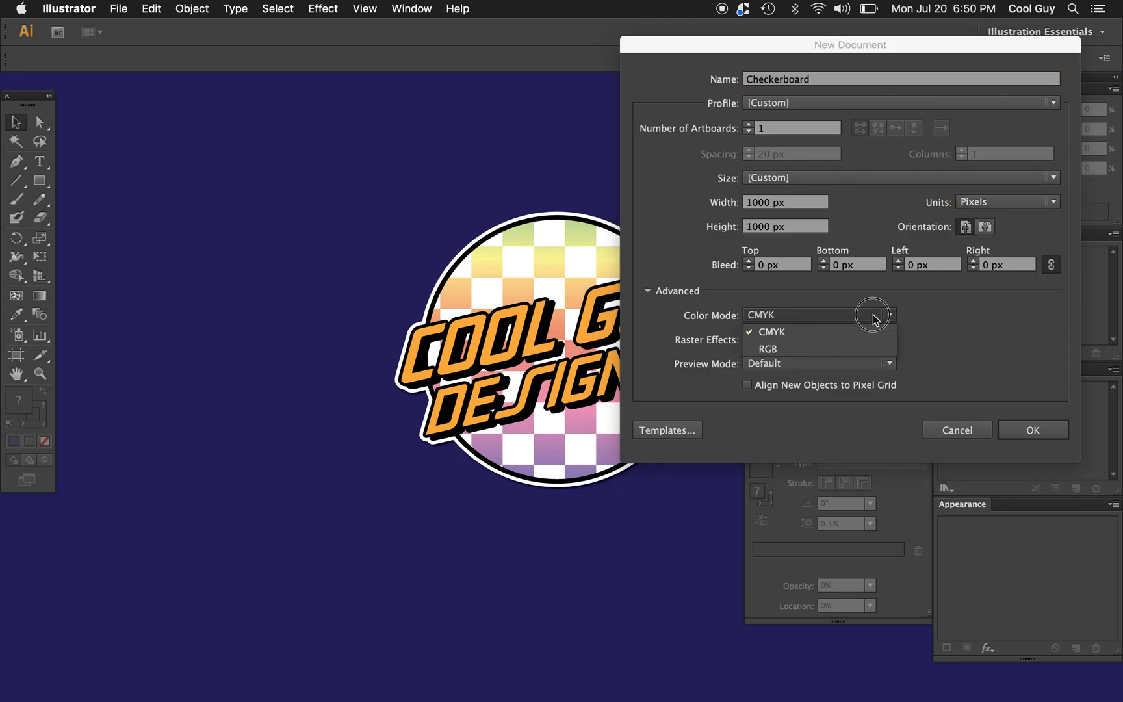
left_click(817, 347)
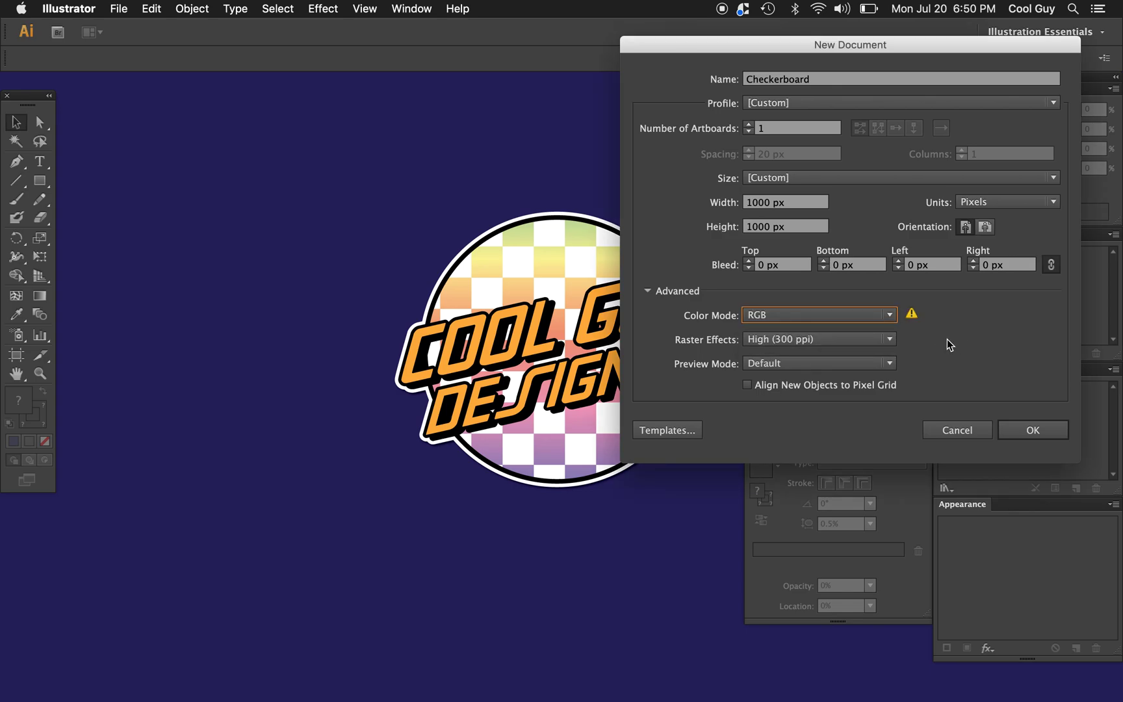
left_click(1040, 431)
Confirm the Checkerboard document, zoom out, and set a dark fill with no stroke
key("Return")
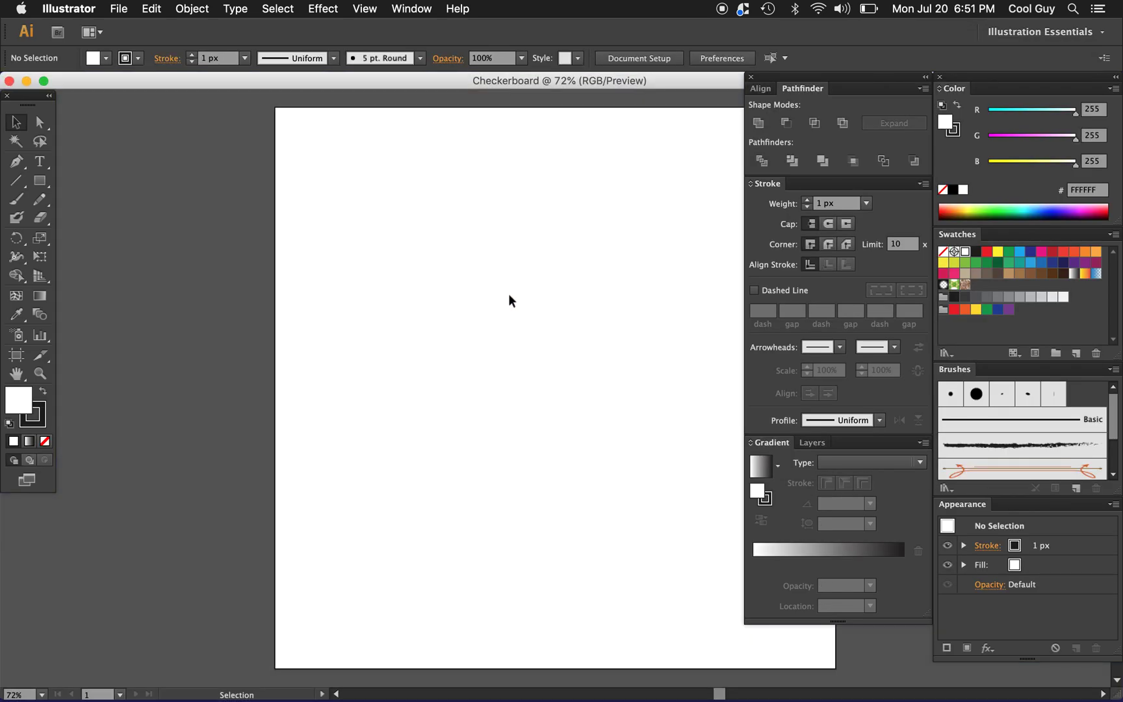
key("z")
key("super+minus")
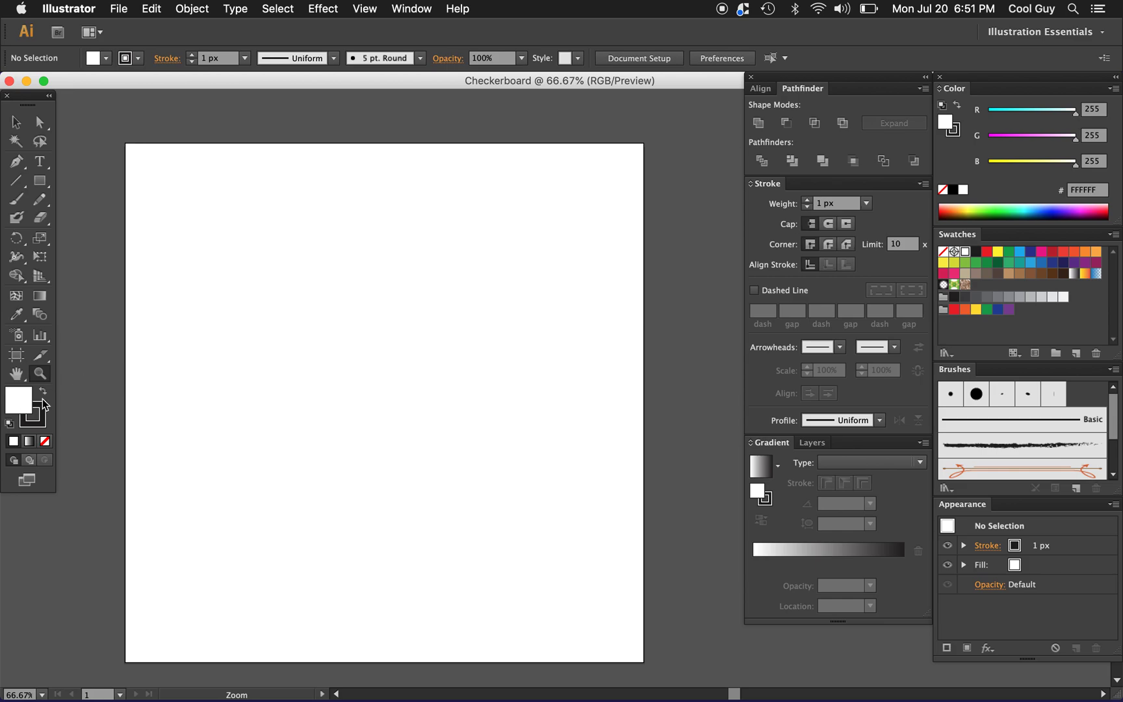
left_click(45, 441)
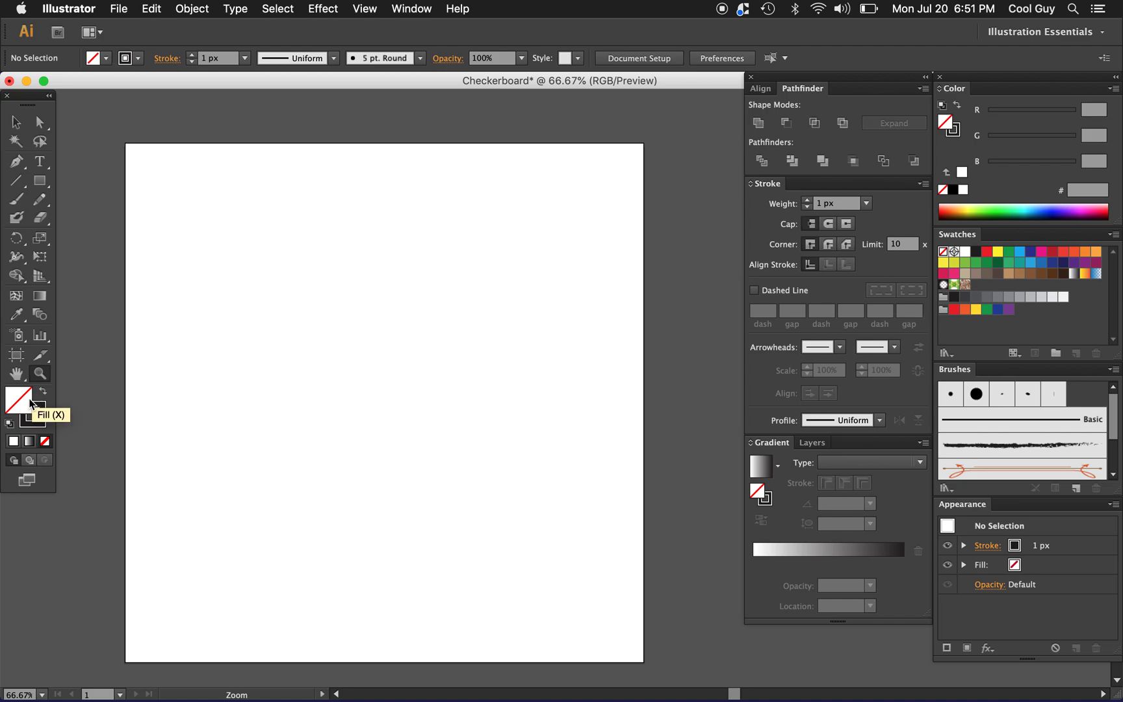
left_click(43, 394)
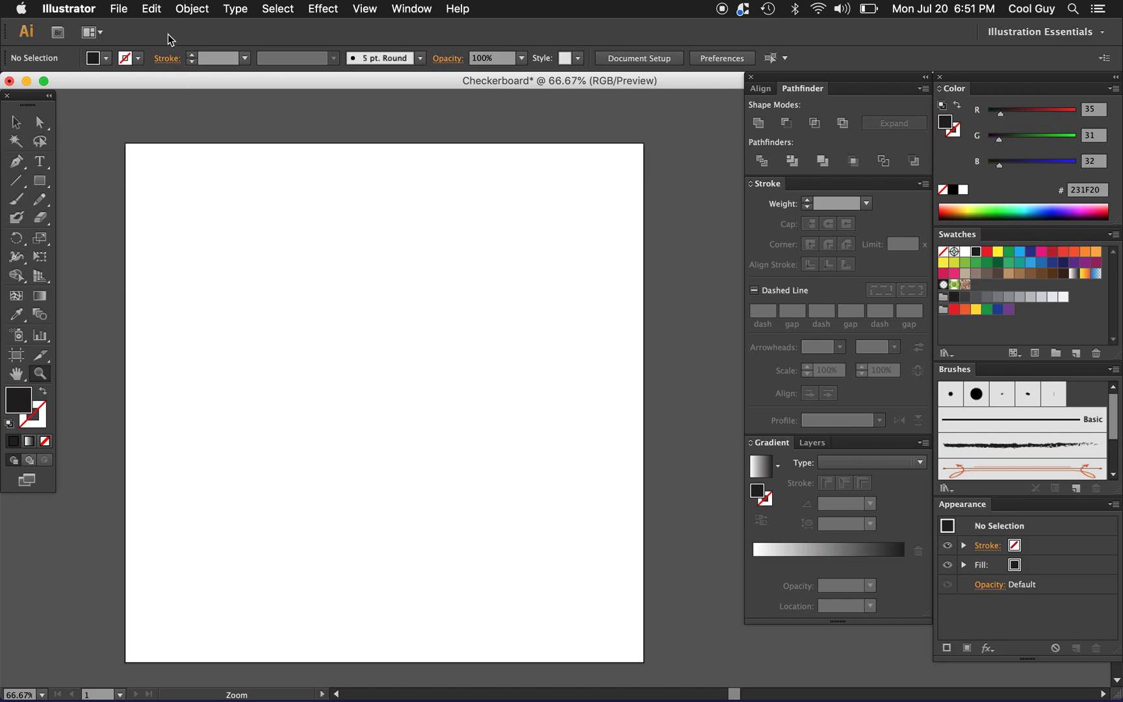
Draw a 100 × 100 px dark square with the Rectangle tool
left_click(41, 184)
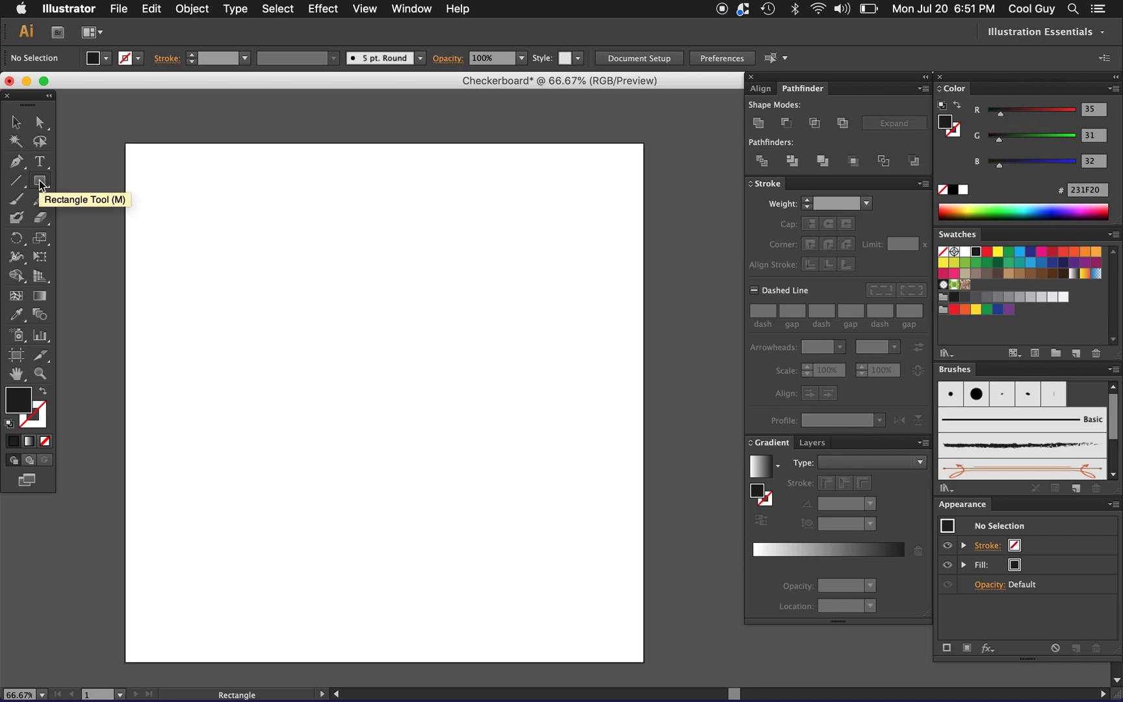
left_click(241, 234)
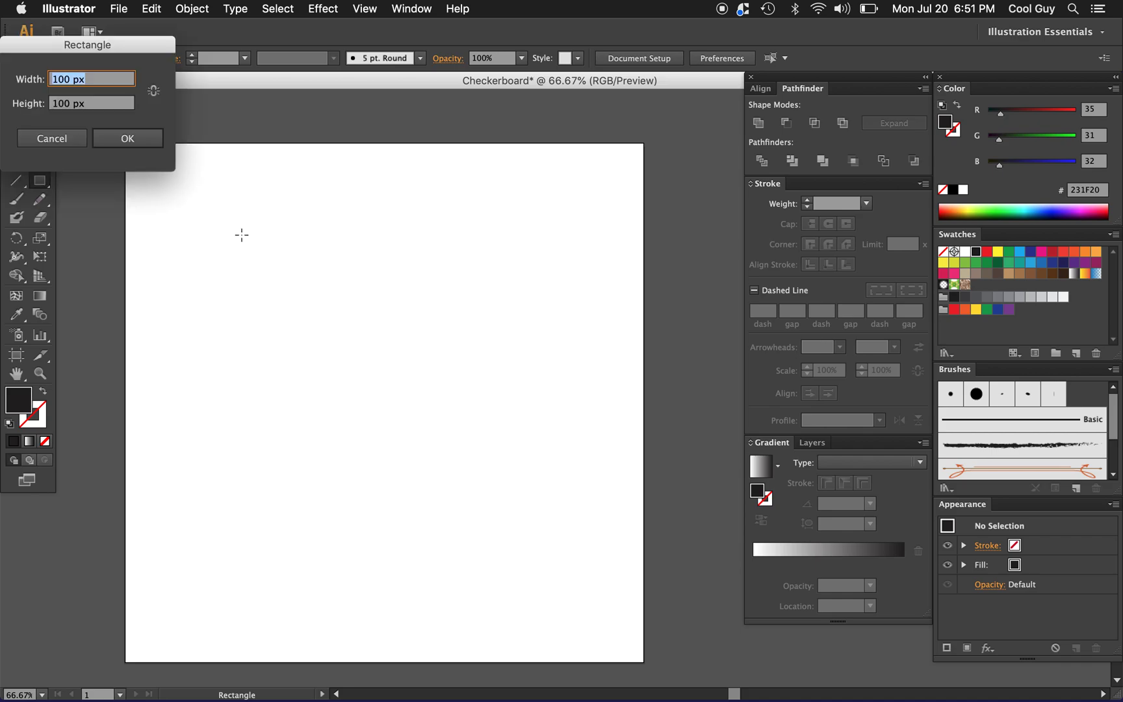
left_click_drag(87, 48, 319, 238)
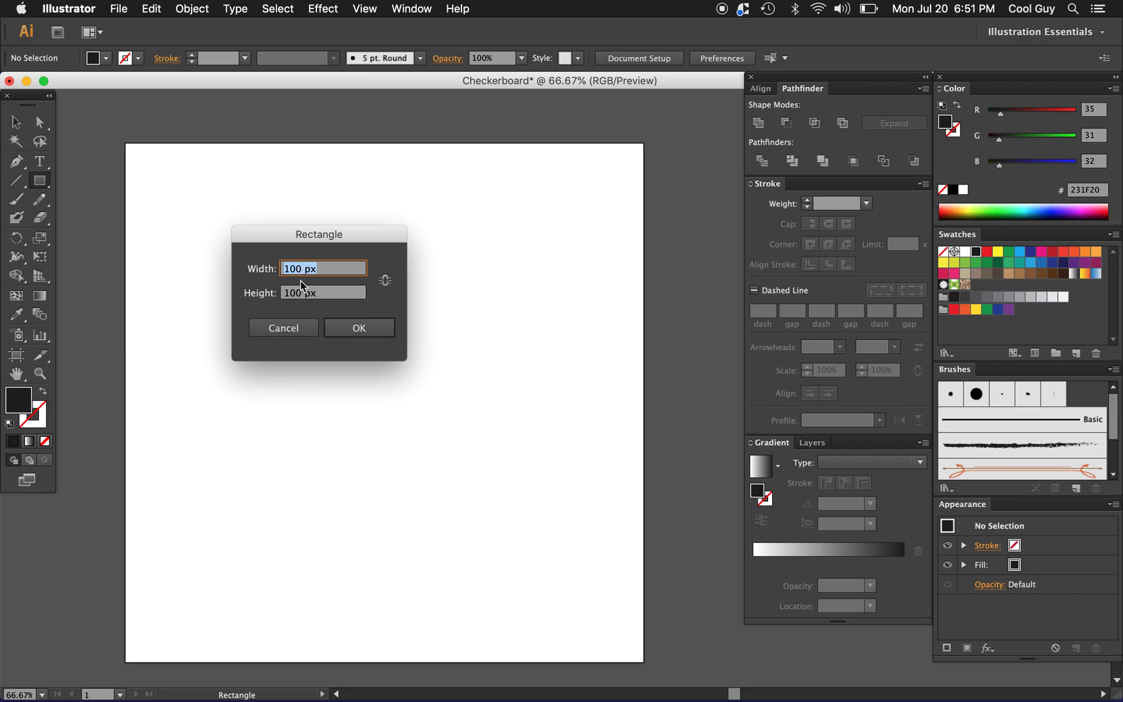
left_click(359, 327)
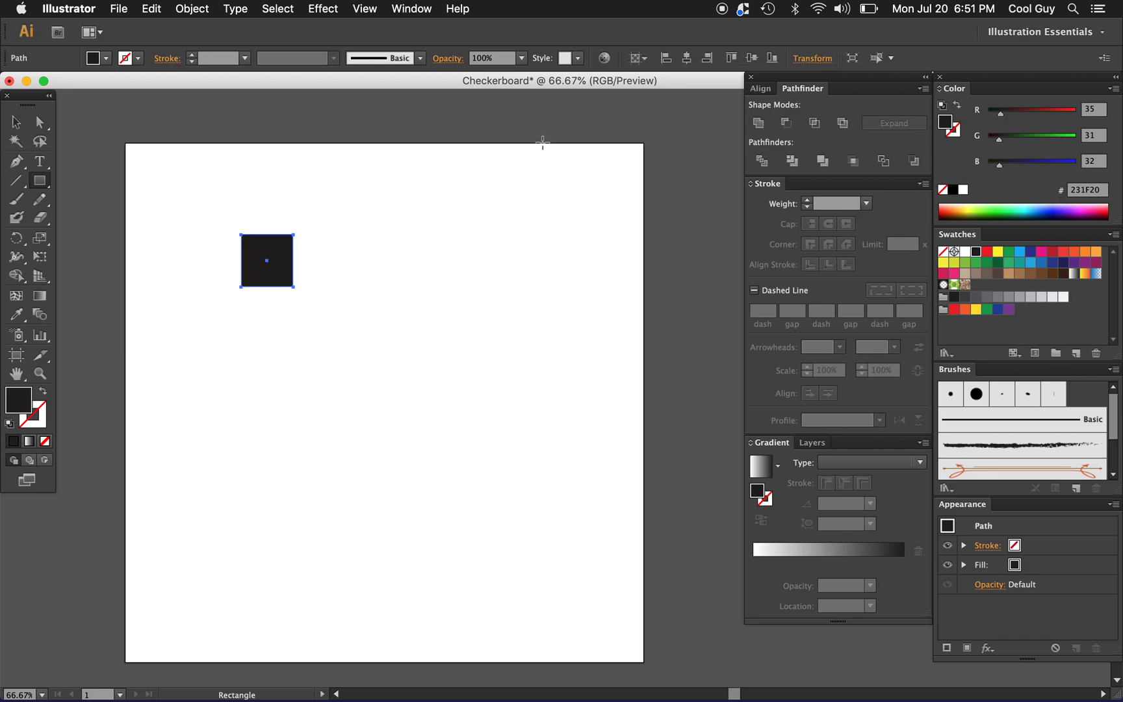
left_click(762, 88)
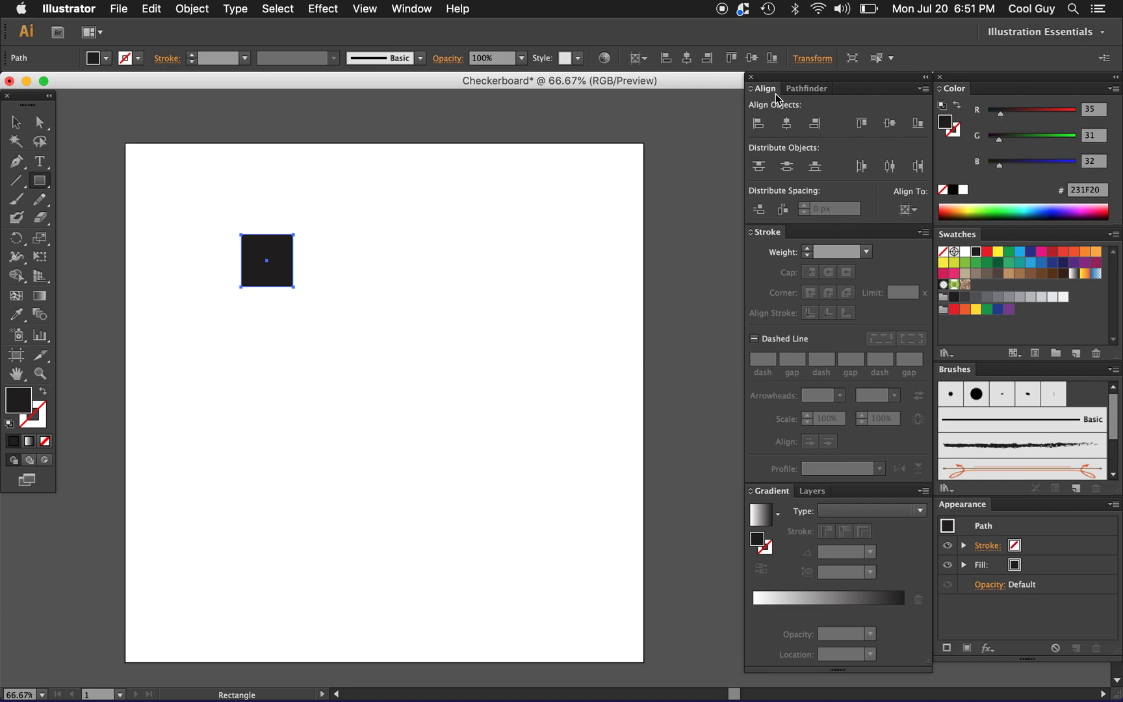
Align the square to the artboard's left and top edges
left_click(414, 8)
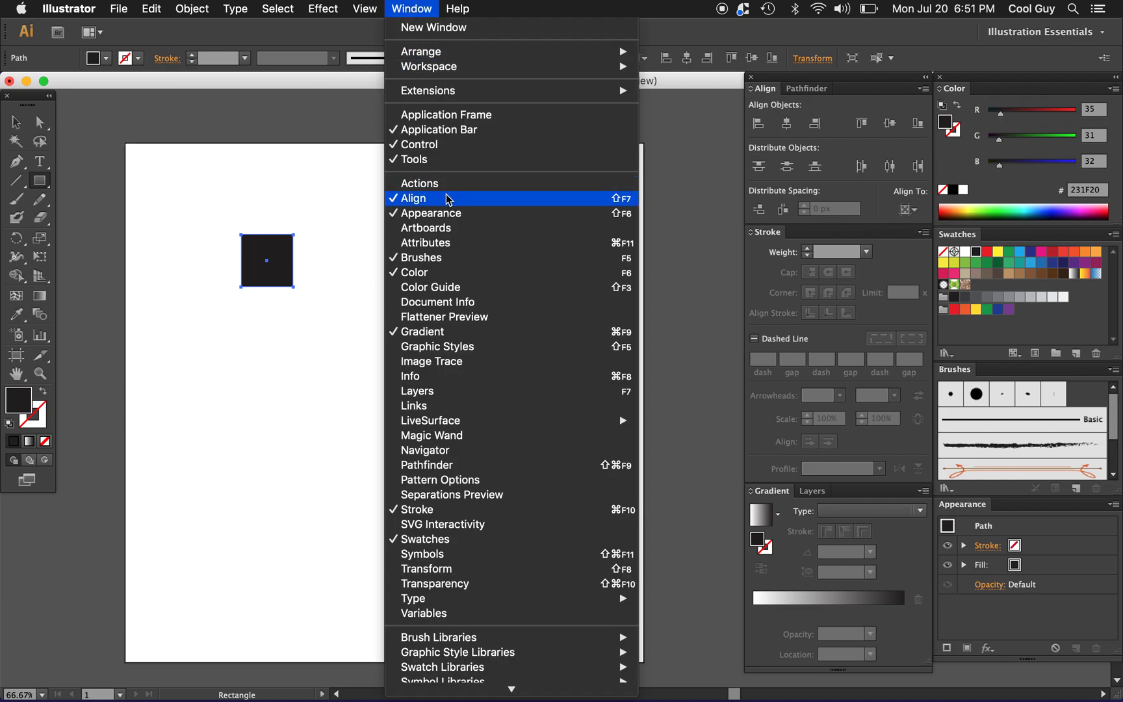
left_click(883, 187)
left_click(910, 211)
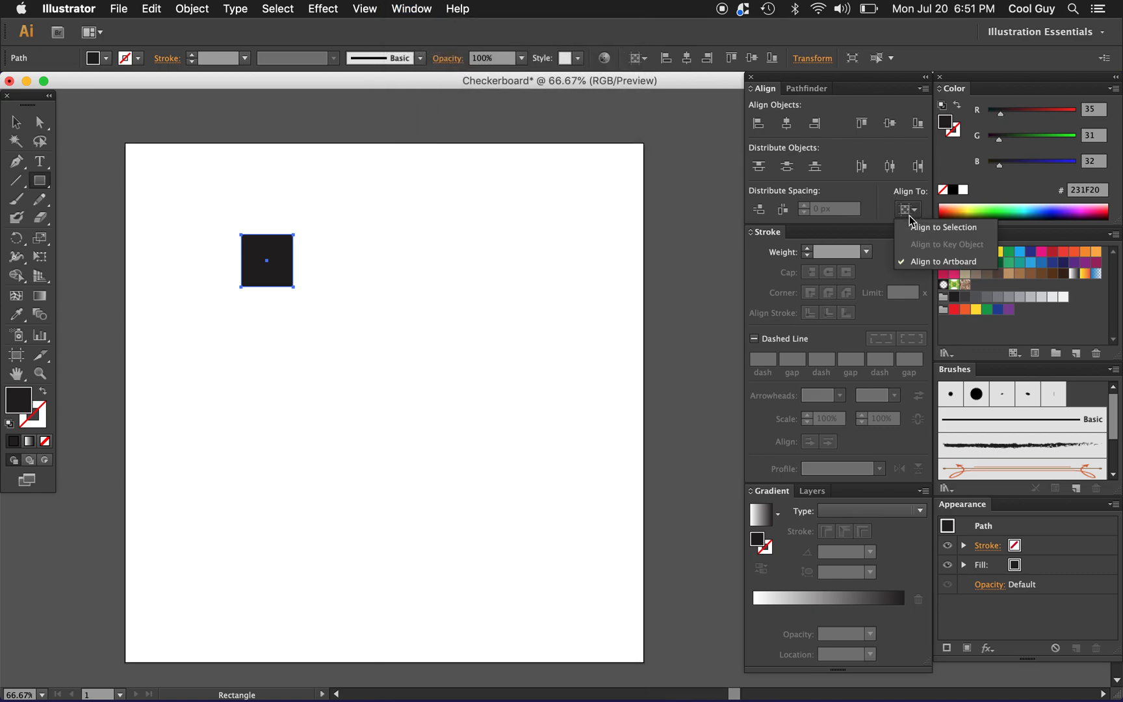
left_click(923, 261)
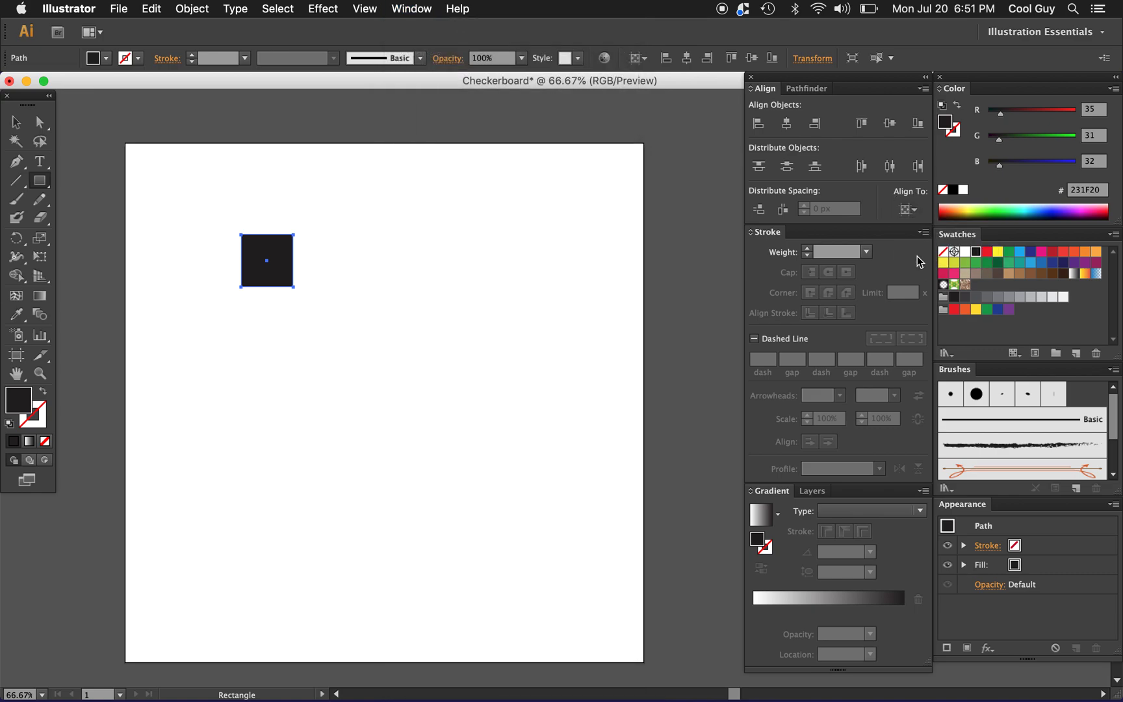
left_click(759, 123)
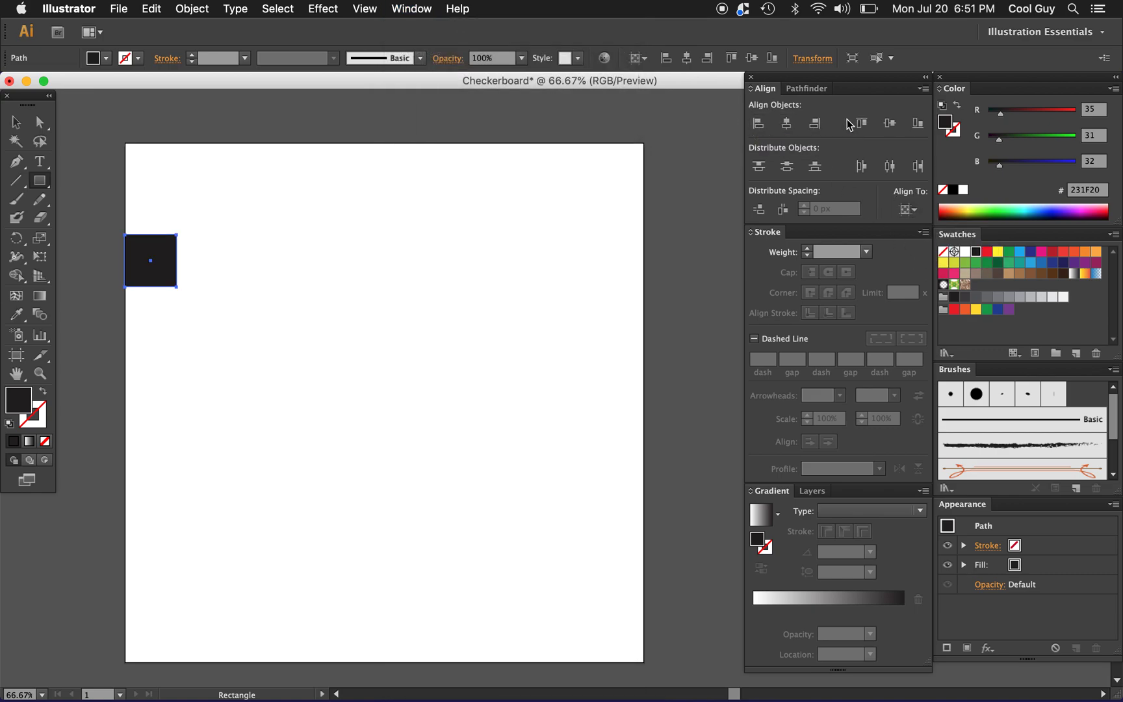
left_click(862, 123)
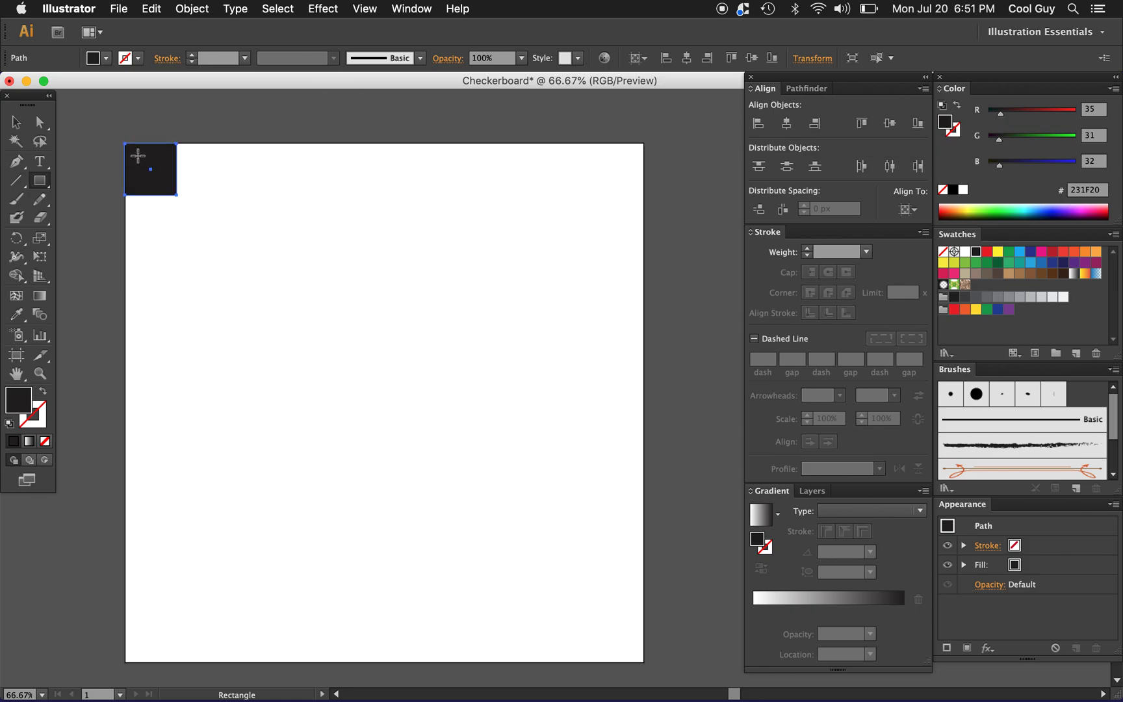
left_click(195, 9)
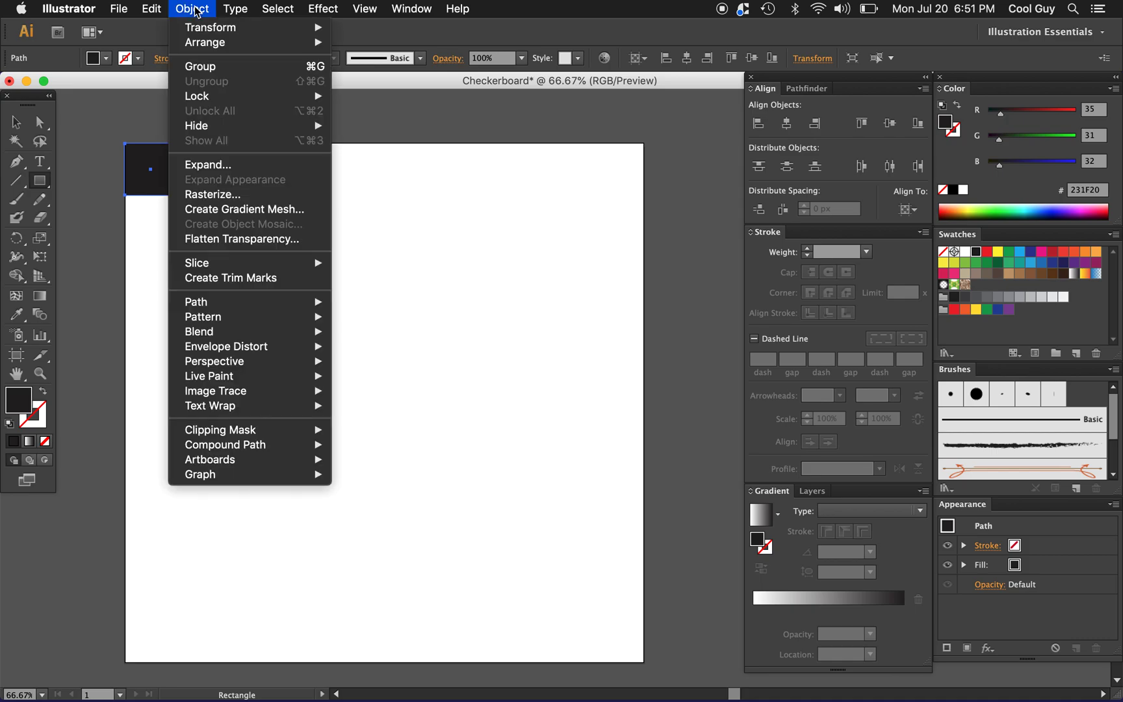
mouse_move(208, 30)
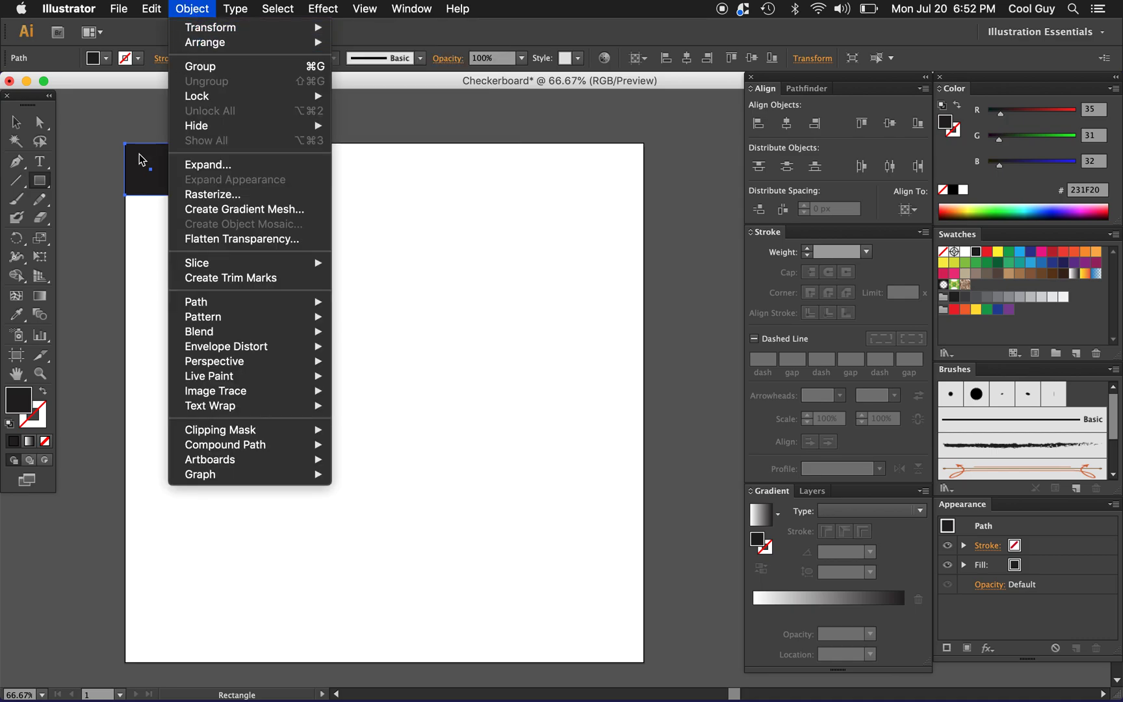
left_click(125, 280)
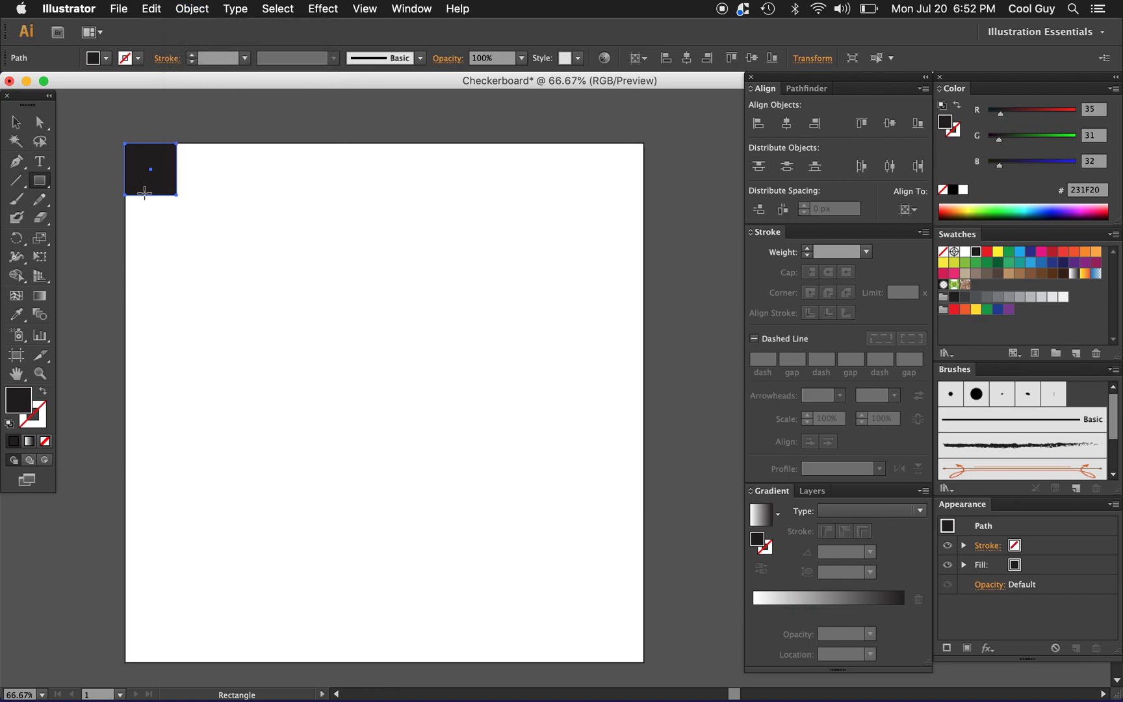
Place a copy of the square 100 px to the right using Object > Transform > Move
key("v")
left_click(169, 205)
left_click(167, 187)
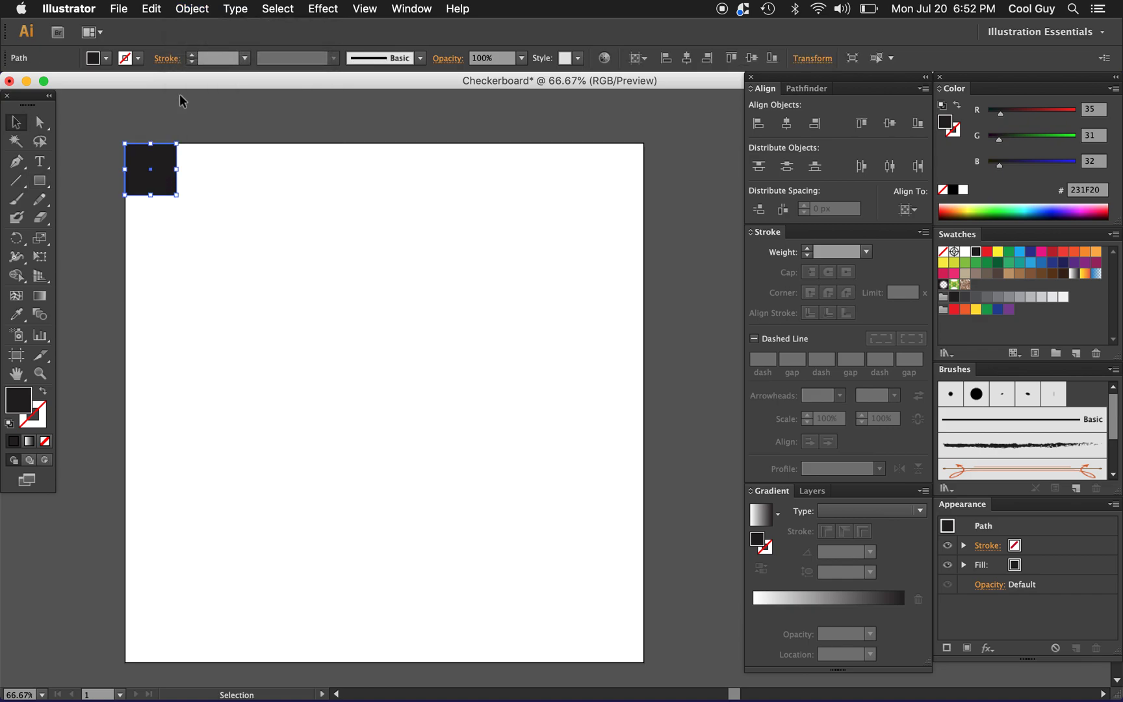
left_click(204, 13)
mouse_move(209, 29)
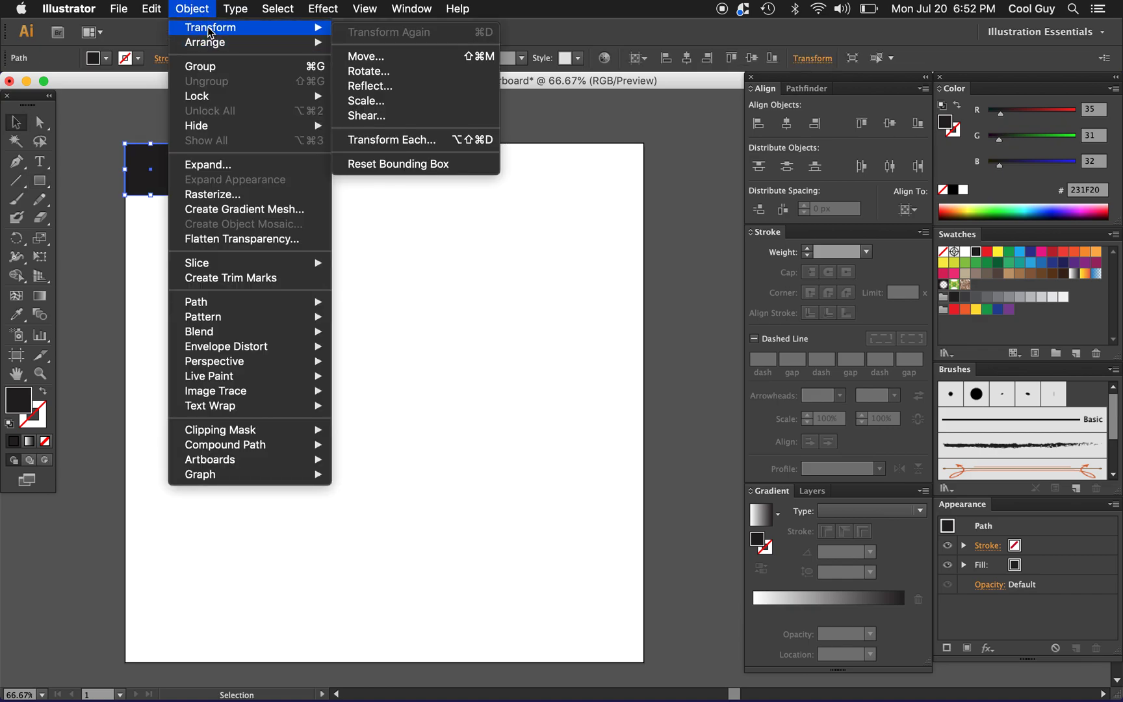
left_click(364, 57)
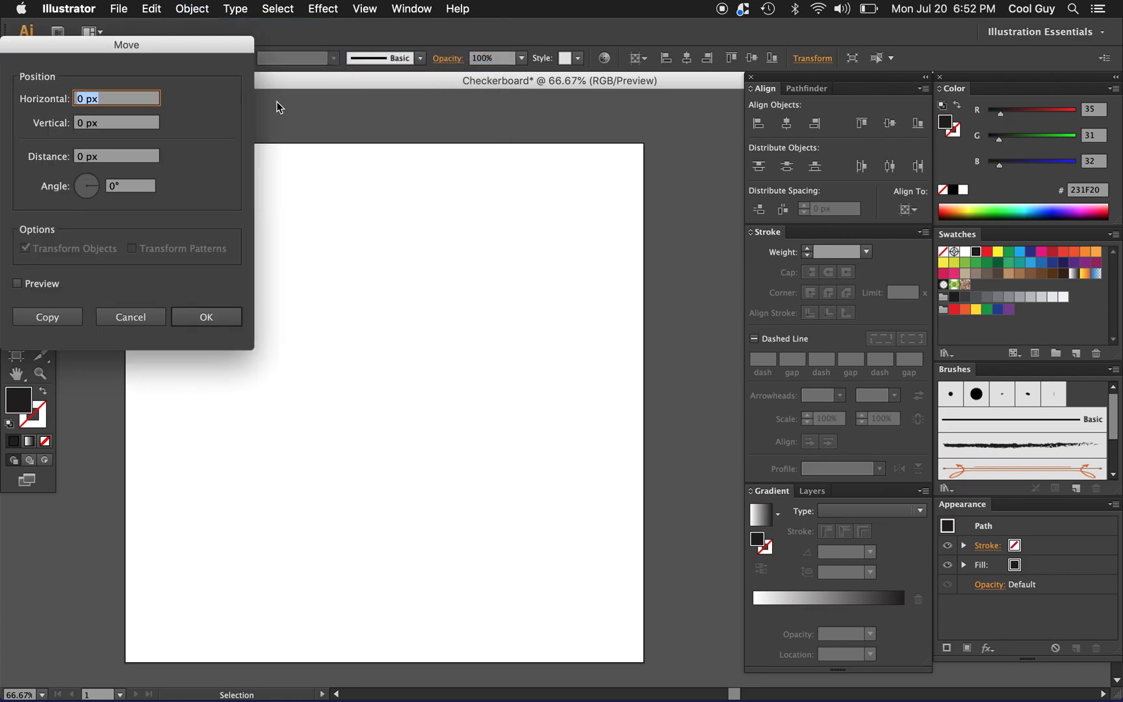
type("1")
left_click_drag(180, 43, 536, 180)
type("00")
left_click(373, 421)
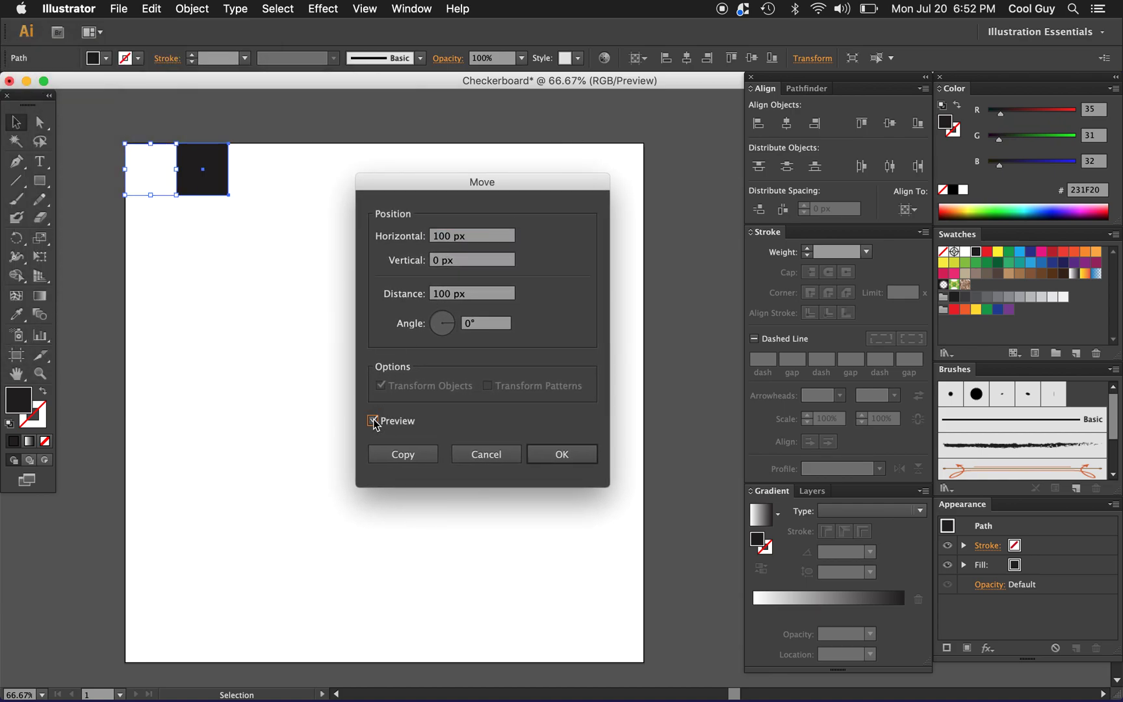
left_click(404, 455)
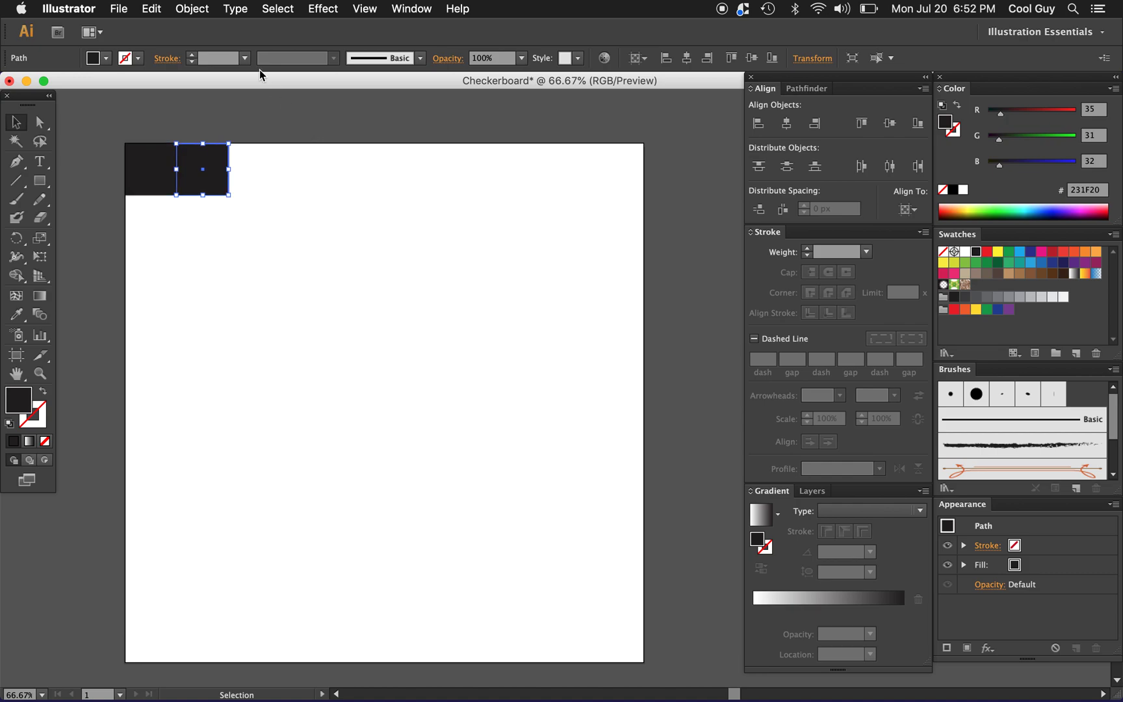
Repeat the move with Cmd+D to extend the row of squares along the top edge
left_click(199, 12)
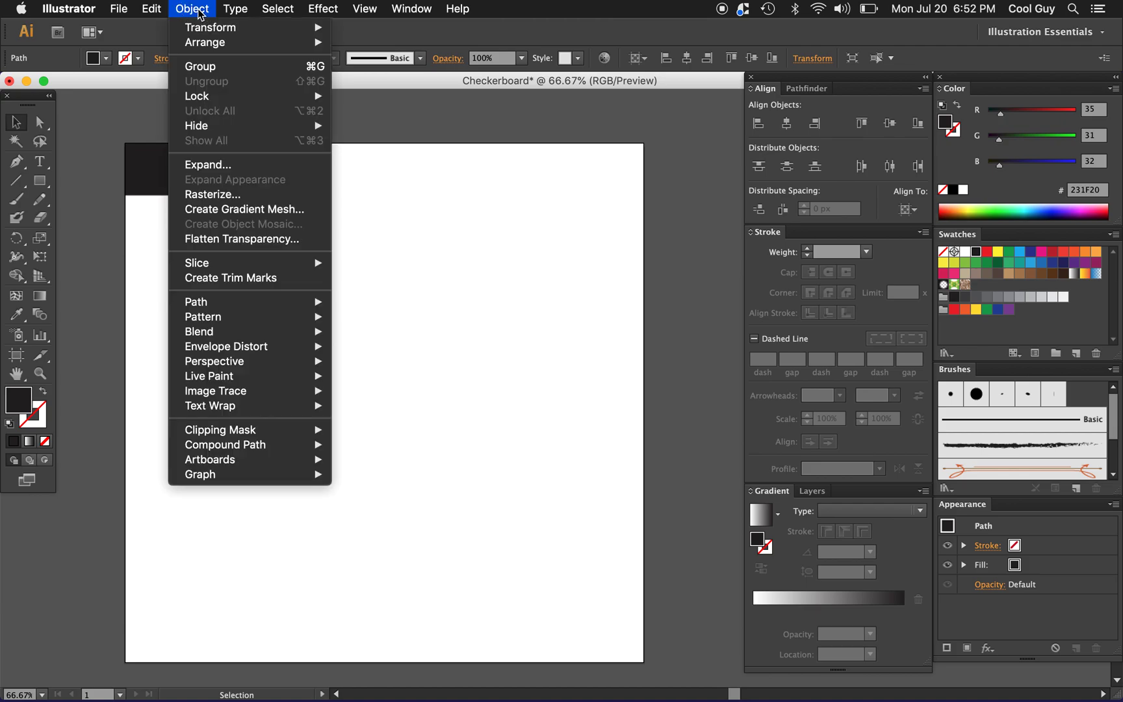
mouse_move(208, 29)
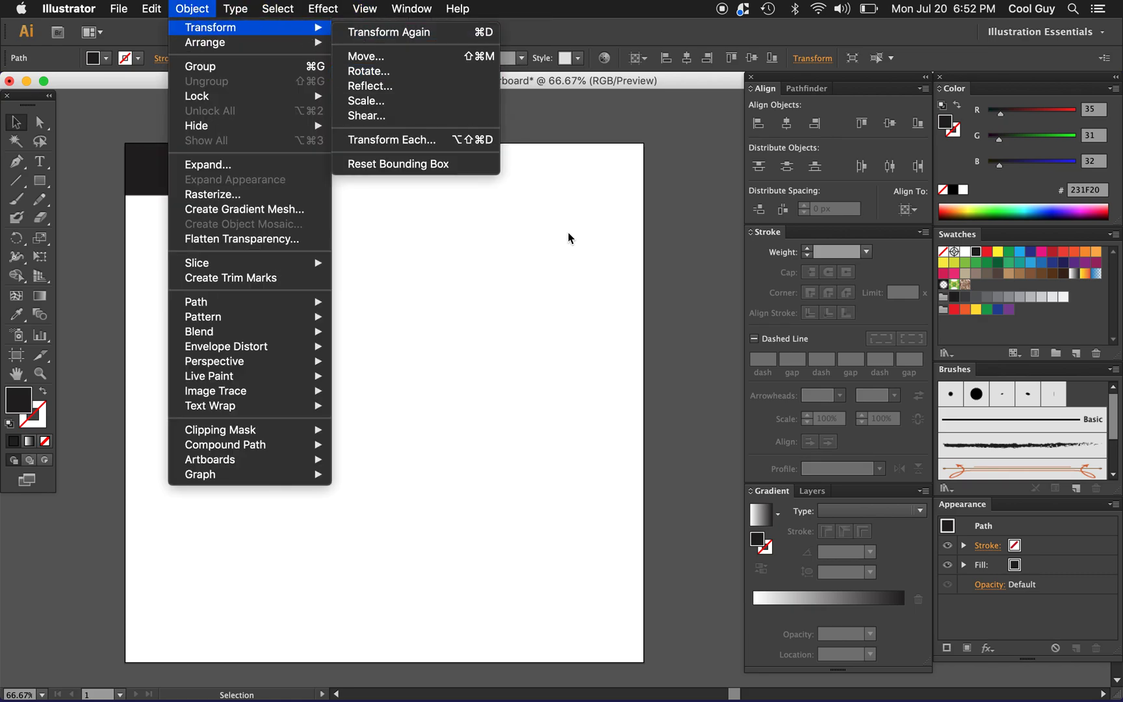
key("super+d")
key("super+d")
key("super+d")
key("super+d")
key("super+d")
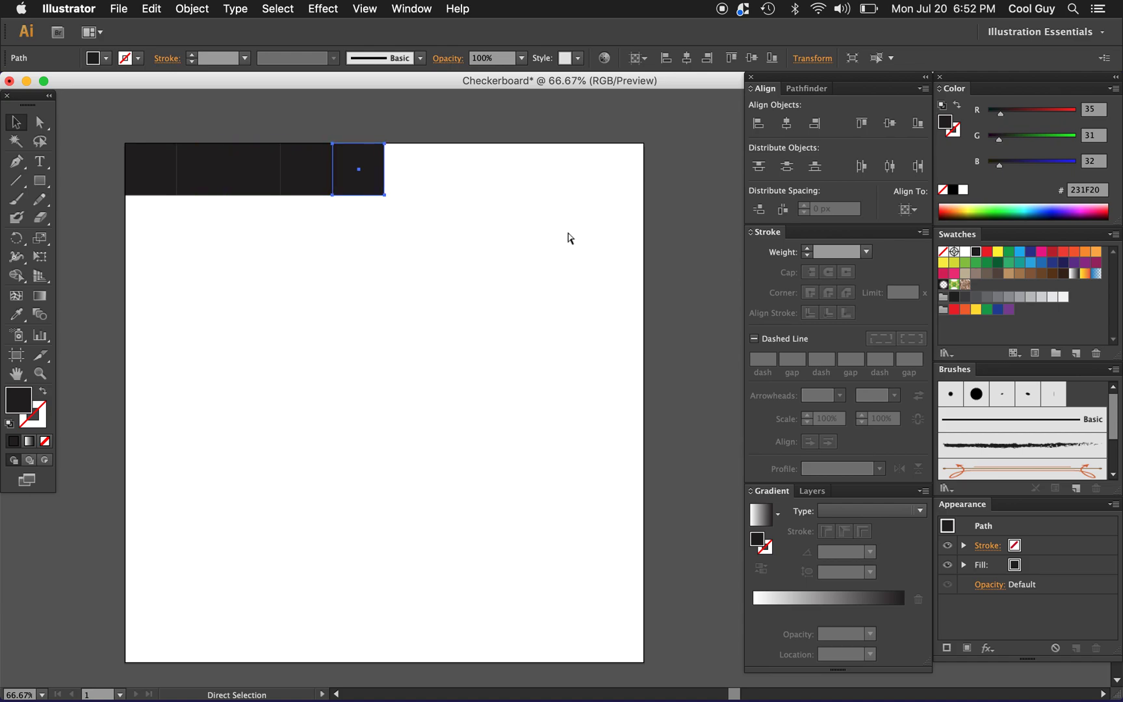
key("super+d")
key("super+d")
key("super+d")
key("super+d")
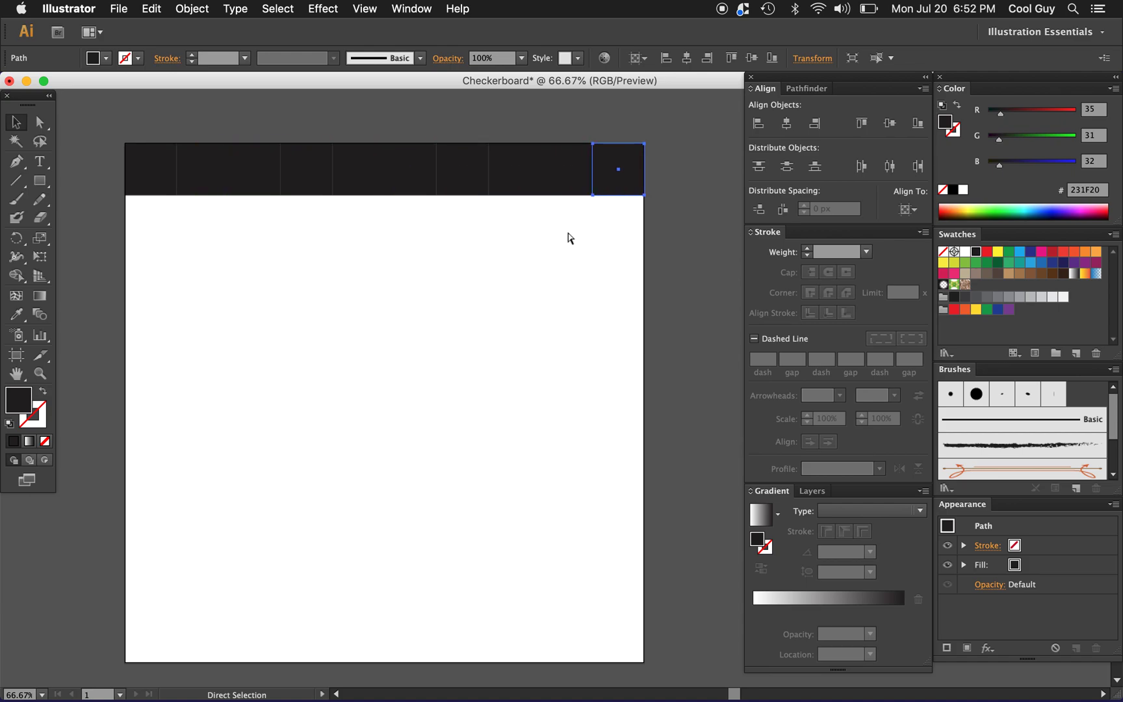
key("super+d")
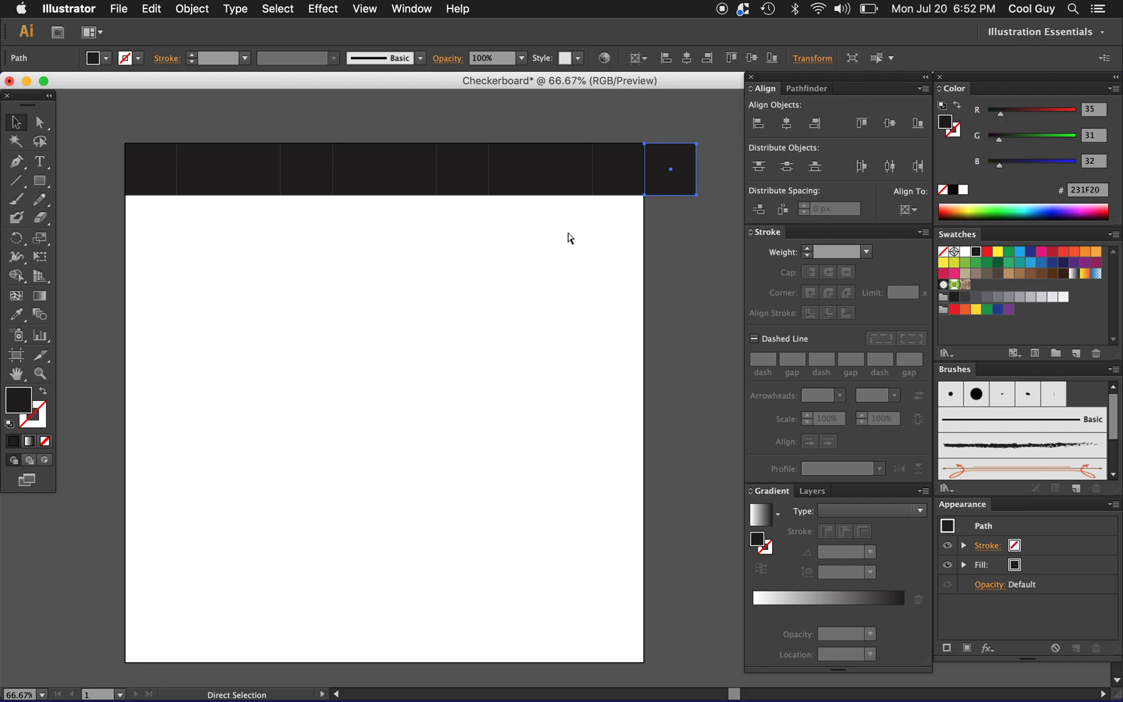
key("v")
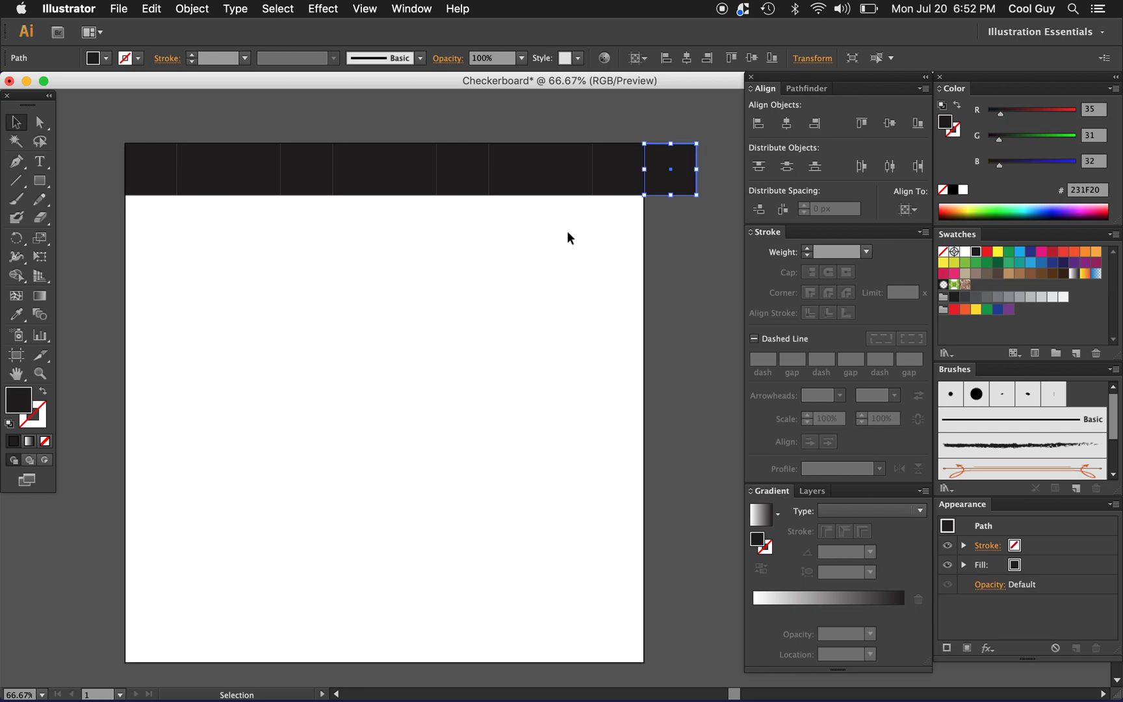
left_click(604, 255)
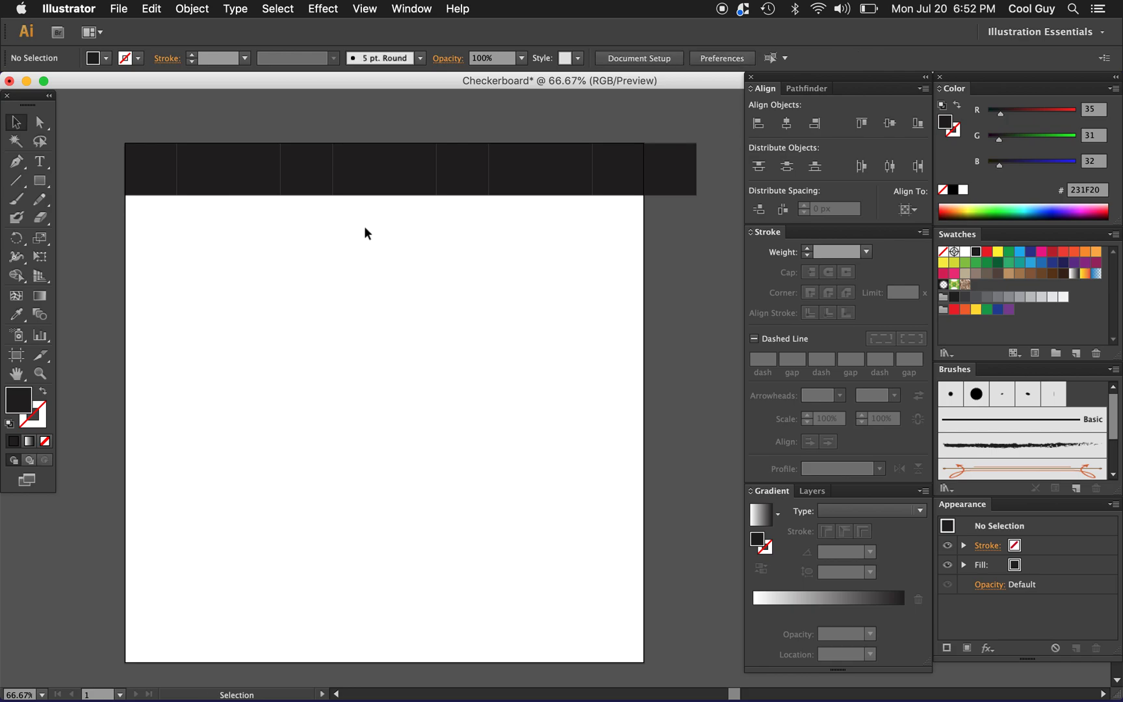
Fill the 2nd, 4th, 6th, 8th and 10th squares with yellow, then deselect
left_click(189, 168)
left_click(313, 175, "shift")
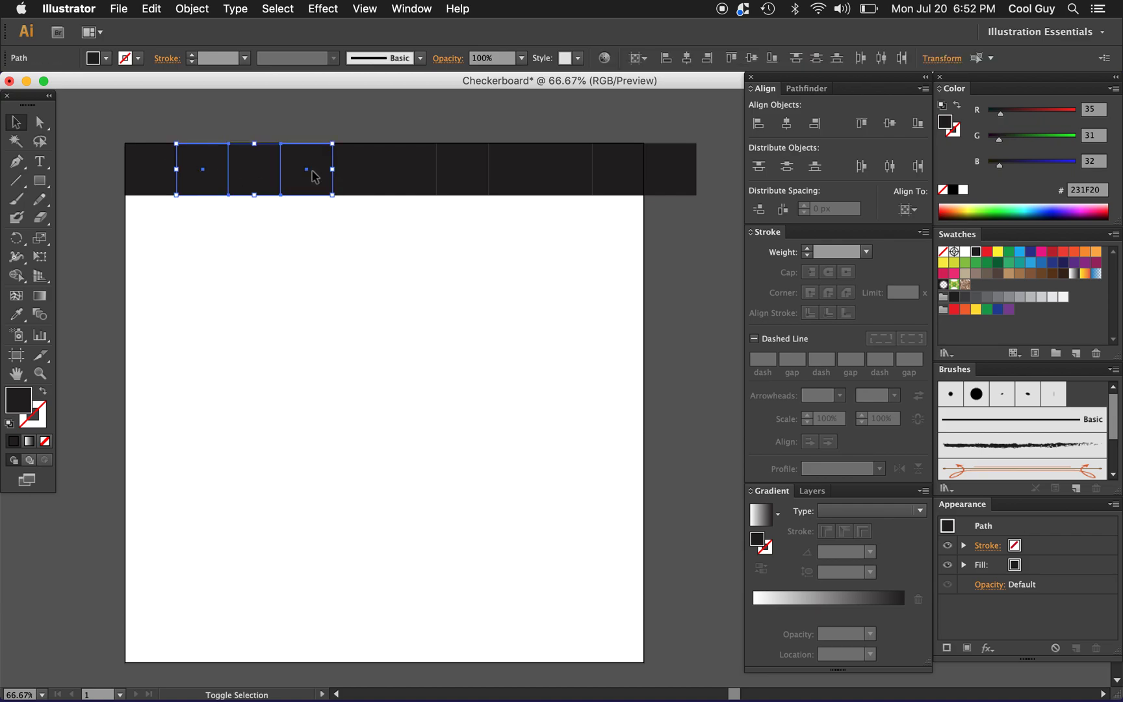
left_click(404, 174, "shift")
left_click(505, 171, "shift")
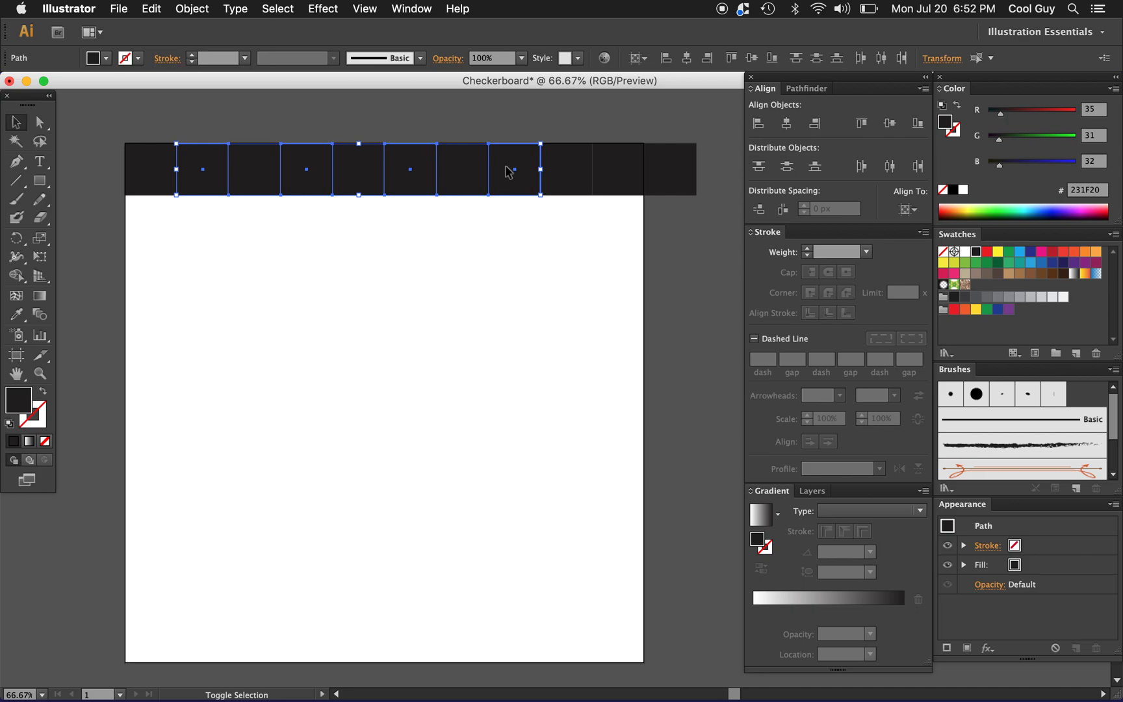
left_click(619, 171, "shift")
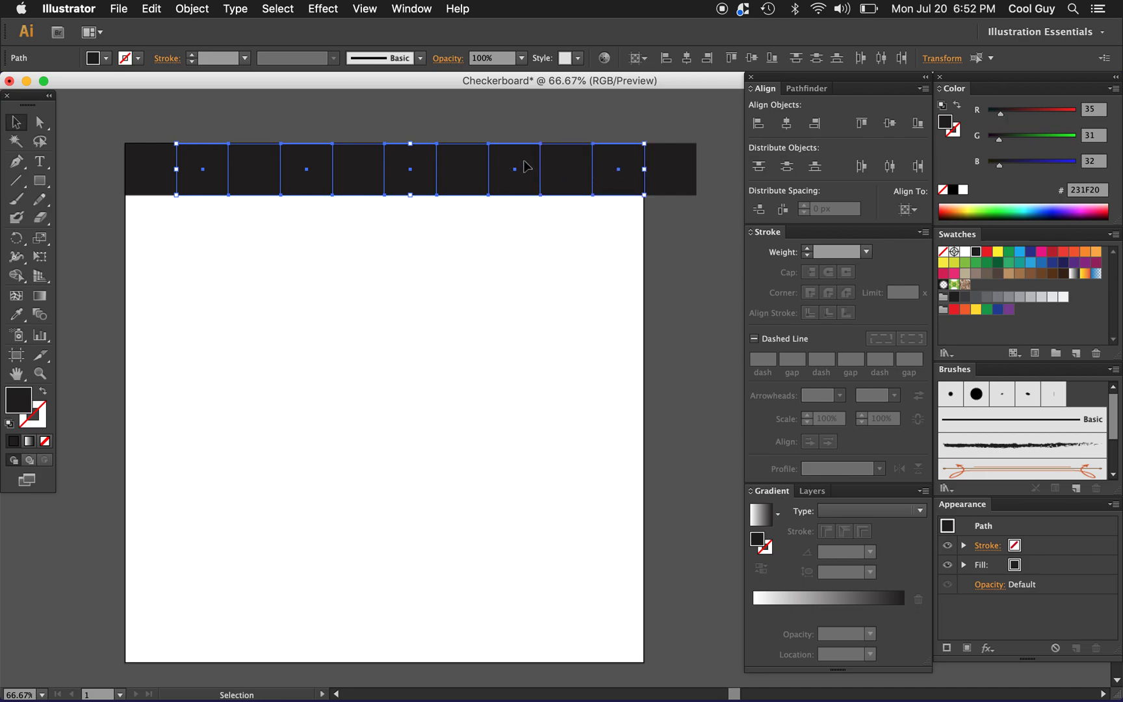
left_click(997, 251)
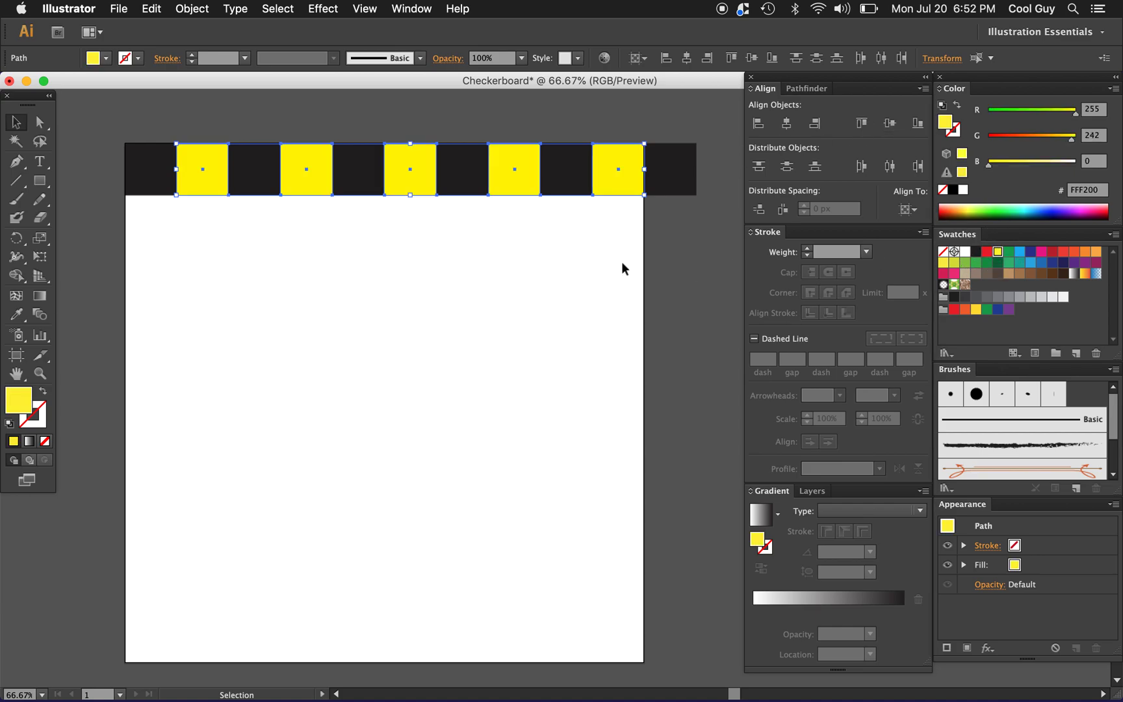
left_click(597, 277)
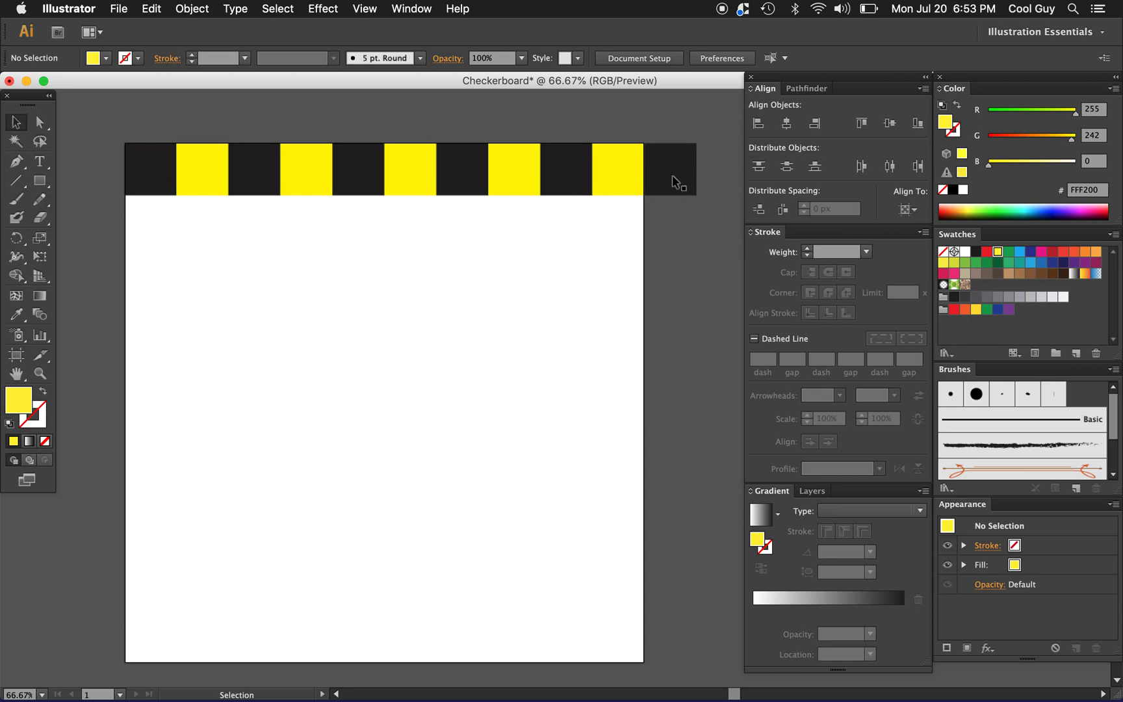
Select the whole strip and set a -100 px horizontal offset in the Move dialog
left_click_drag(693, 244, 143, 161)
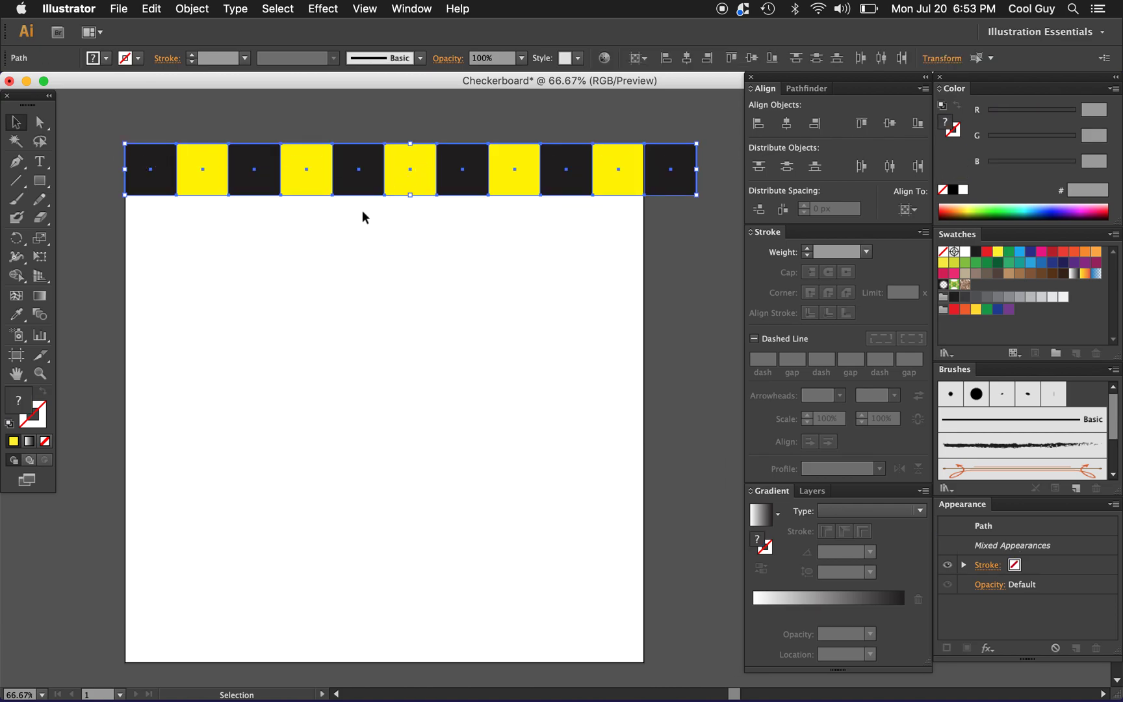
left_click(196, 10)
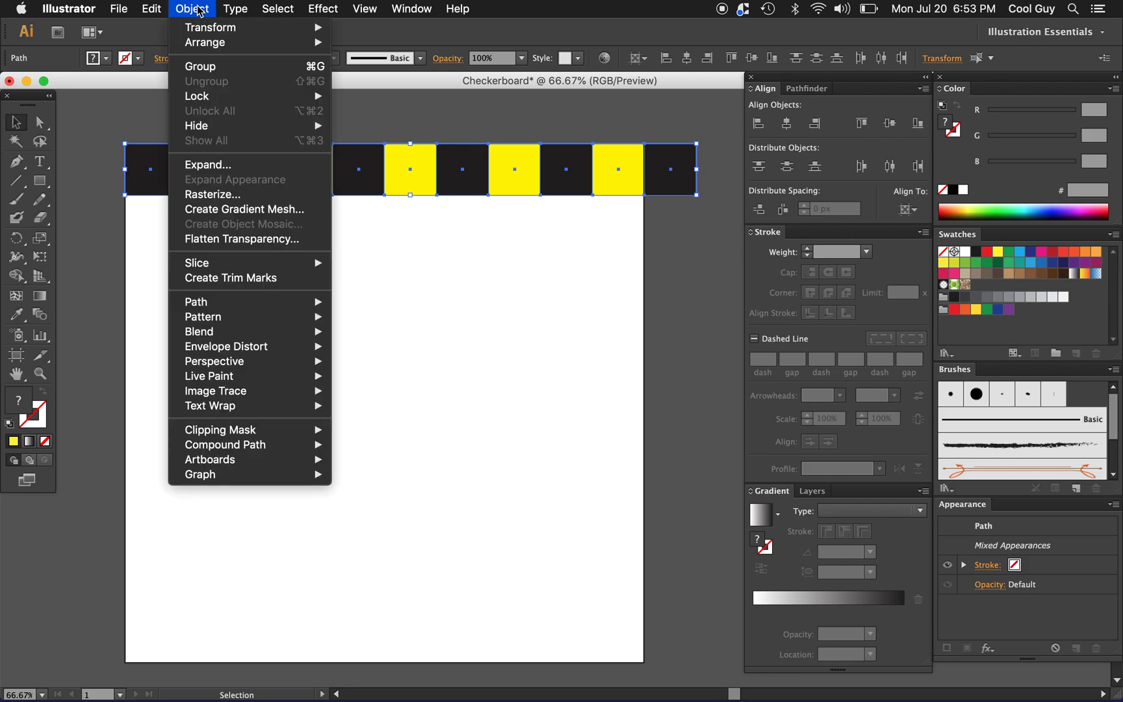
mouse_move(201, 30)
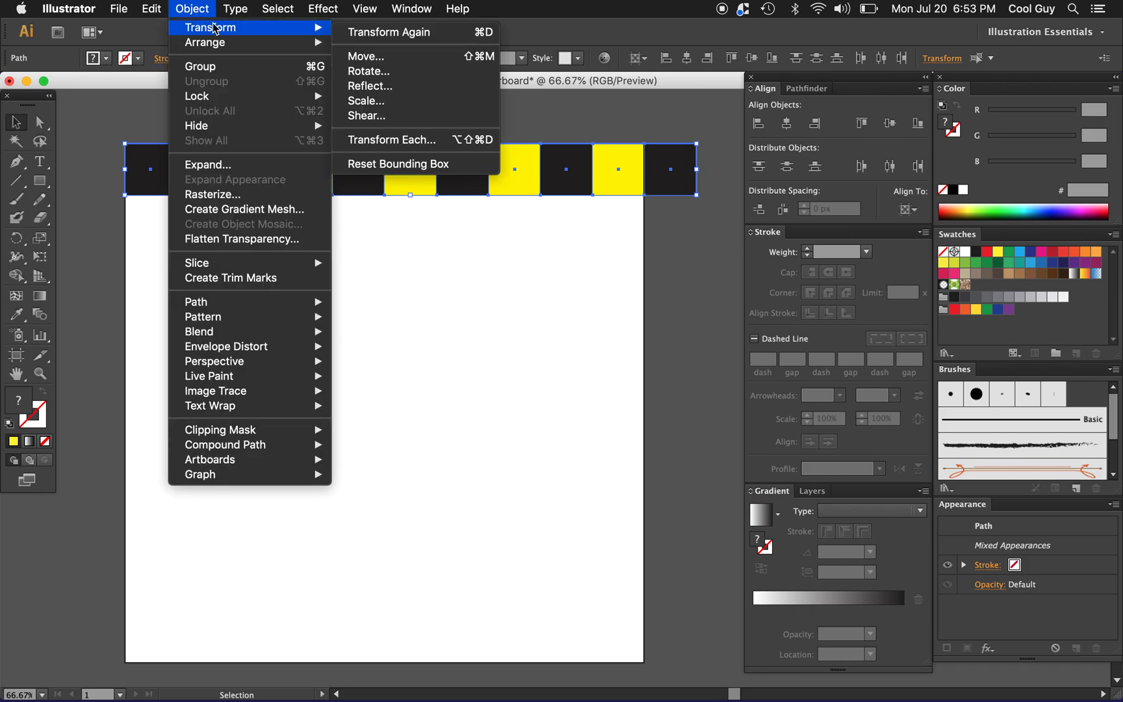
left_click(388, 58)
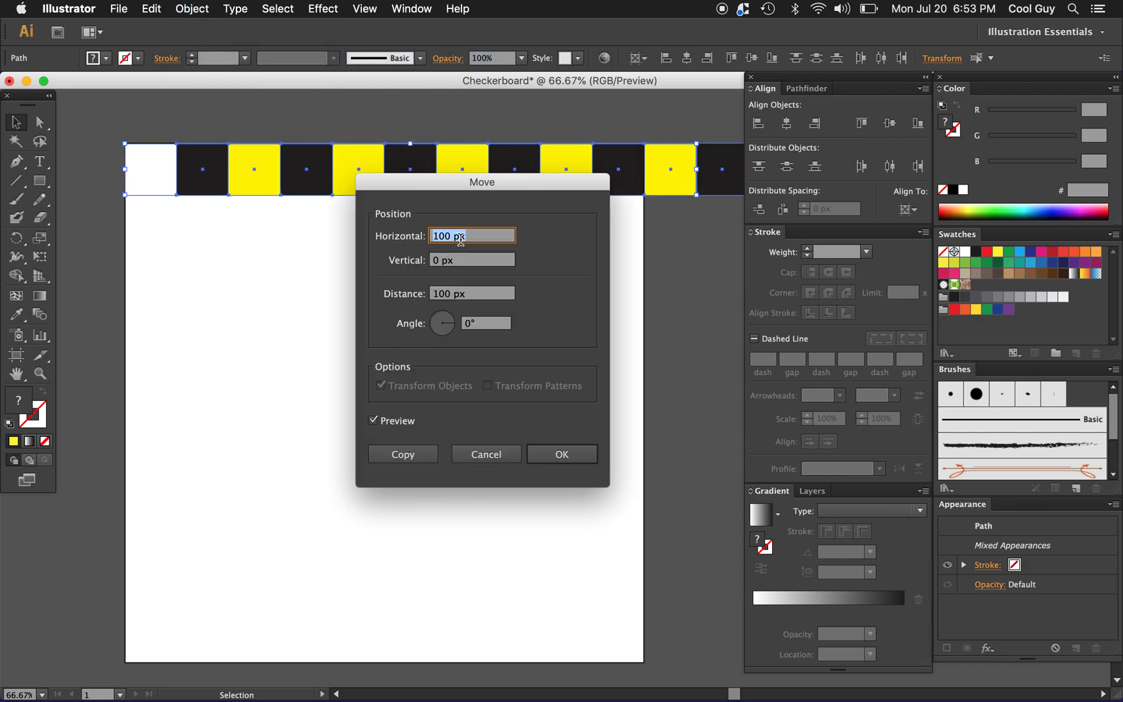
key("Left")
type("-")
Set the vertical offset to 100 px, copy the strip, and deselect
left_click(470, 260)
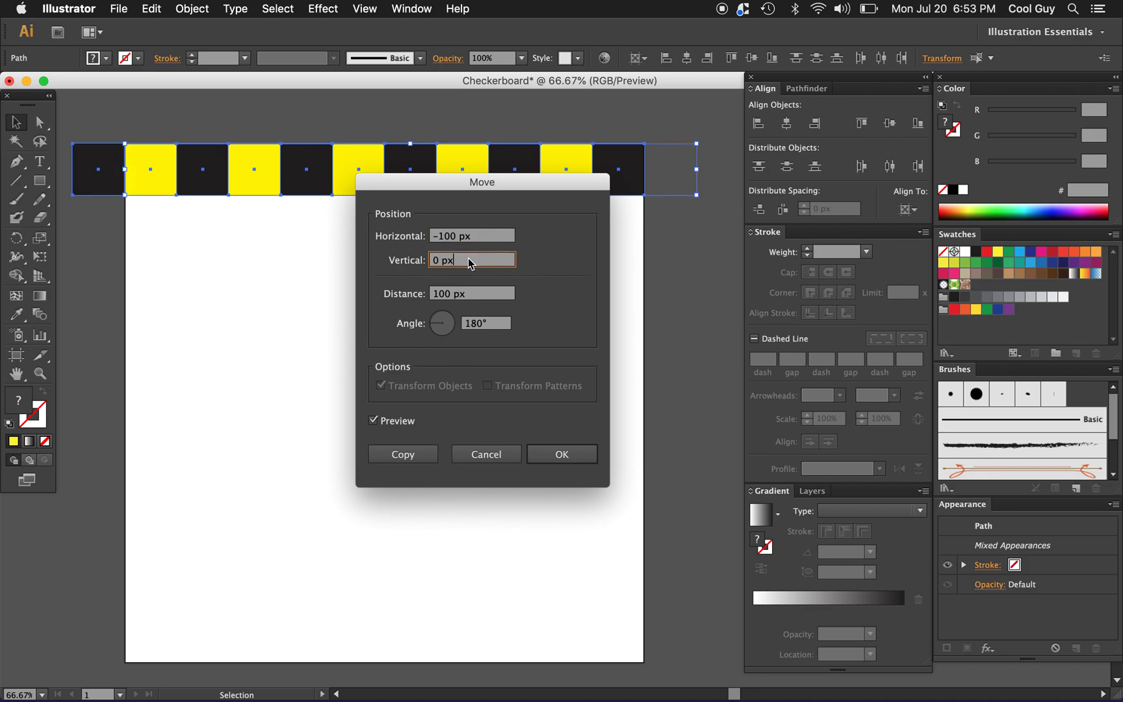
double_click(469, 260)
type("100")
left_click(471, 296)
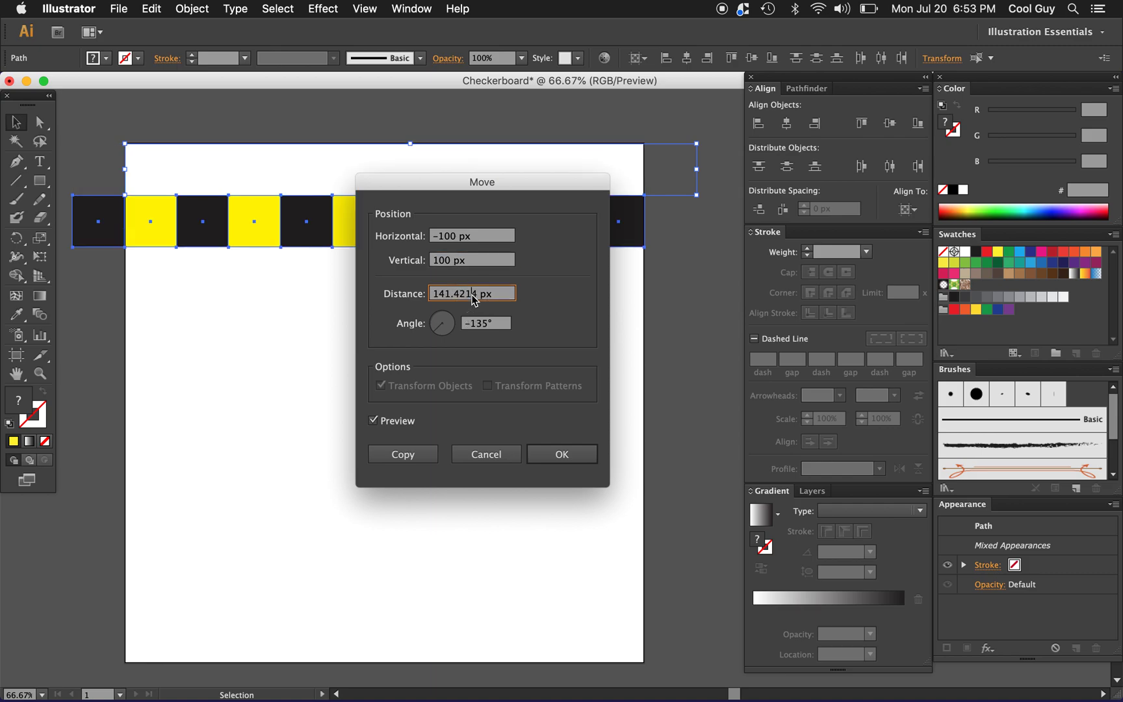
left_click(374, 421)
left_click(374, 421)
left_click(374, 421)
left_click(374, 421)
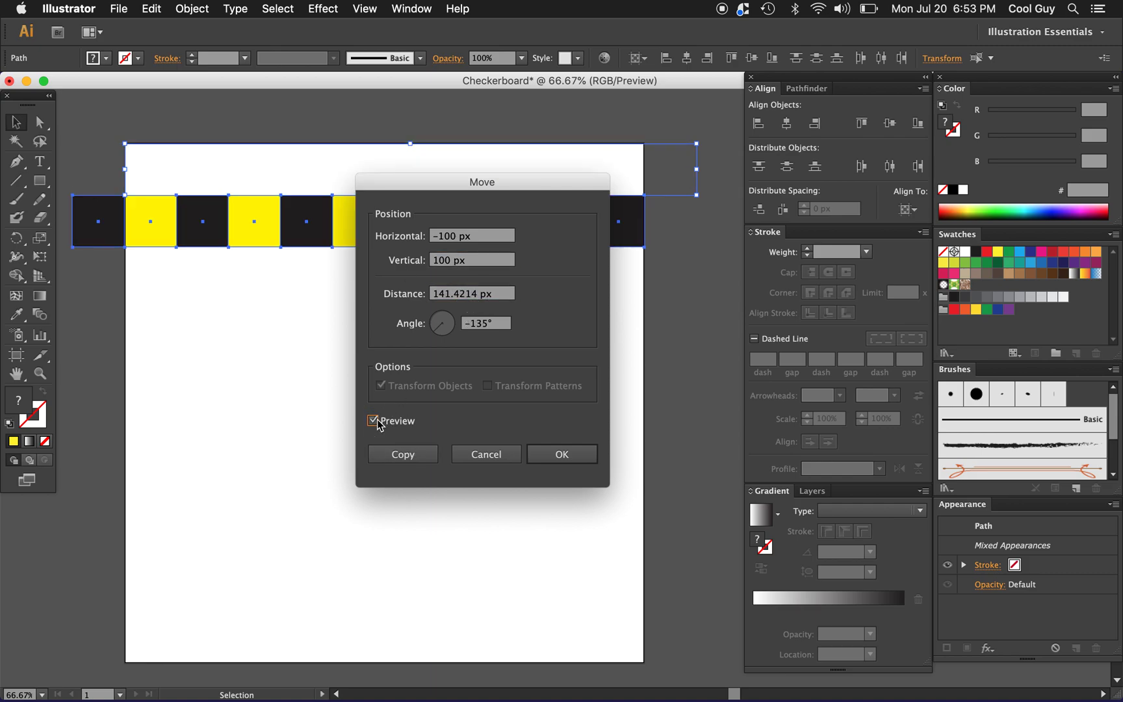
left_click(392, 455)
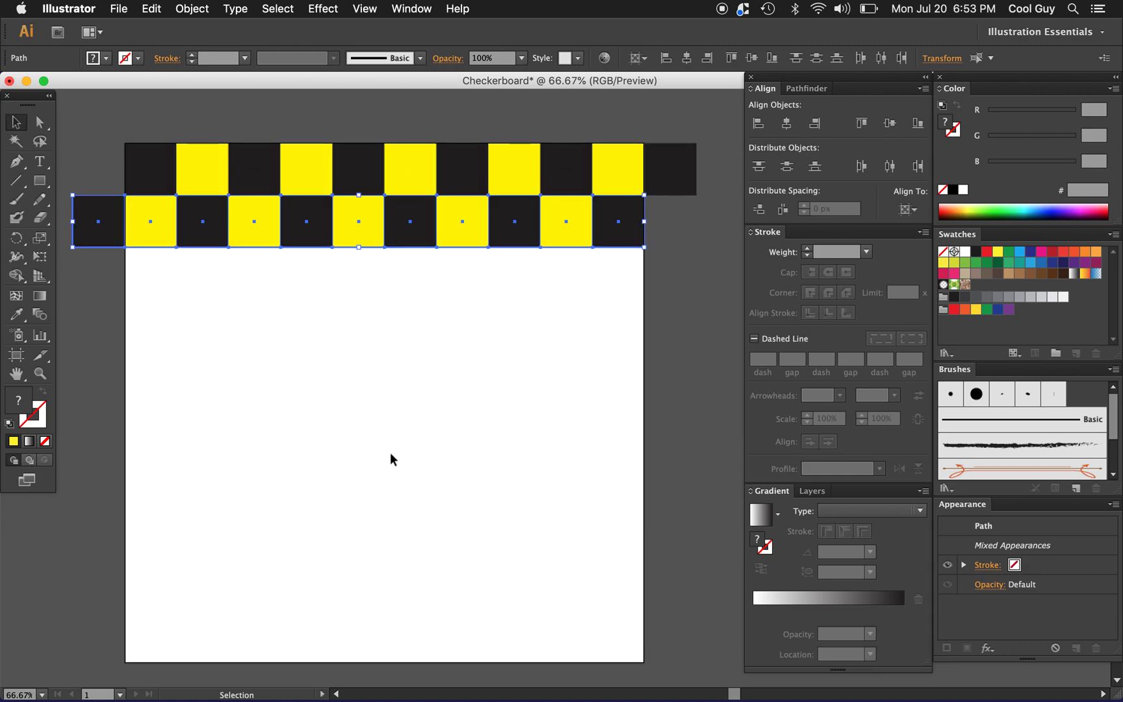
left_click(321, 387)
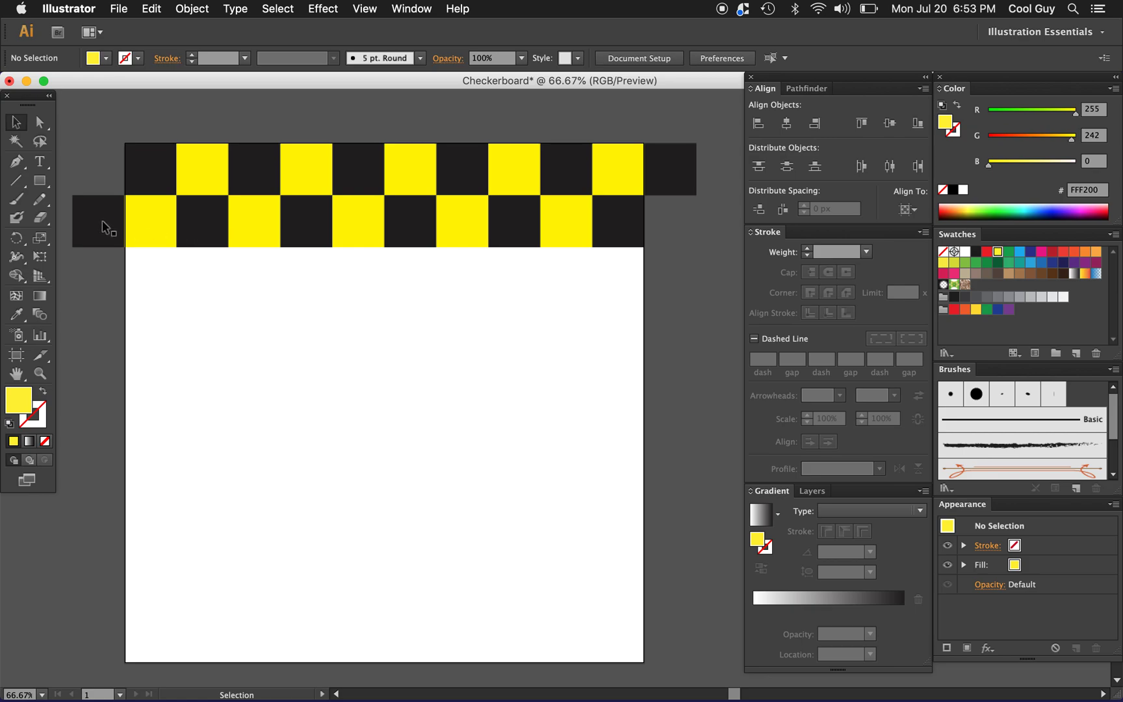
Delete the overhanging left and right end squares using Direct Selection
left_click(39, 121)
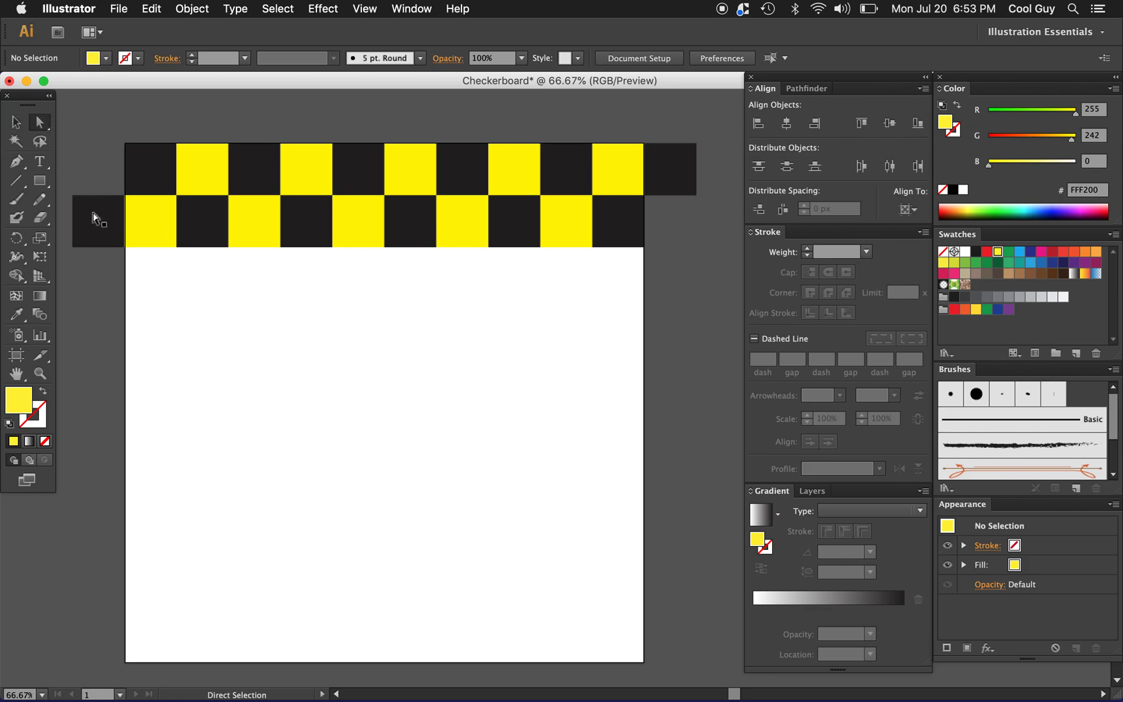
left_click(95, 220)
left_click(675, 180, "shift")
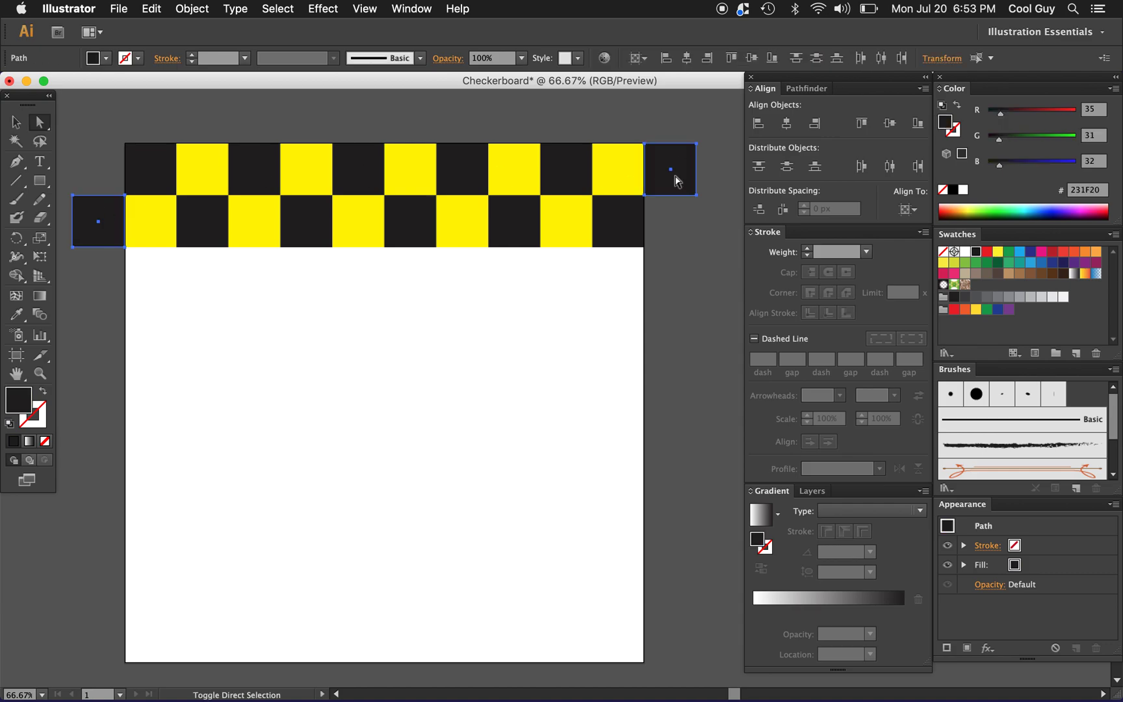
key("Delete")
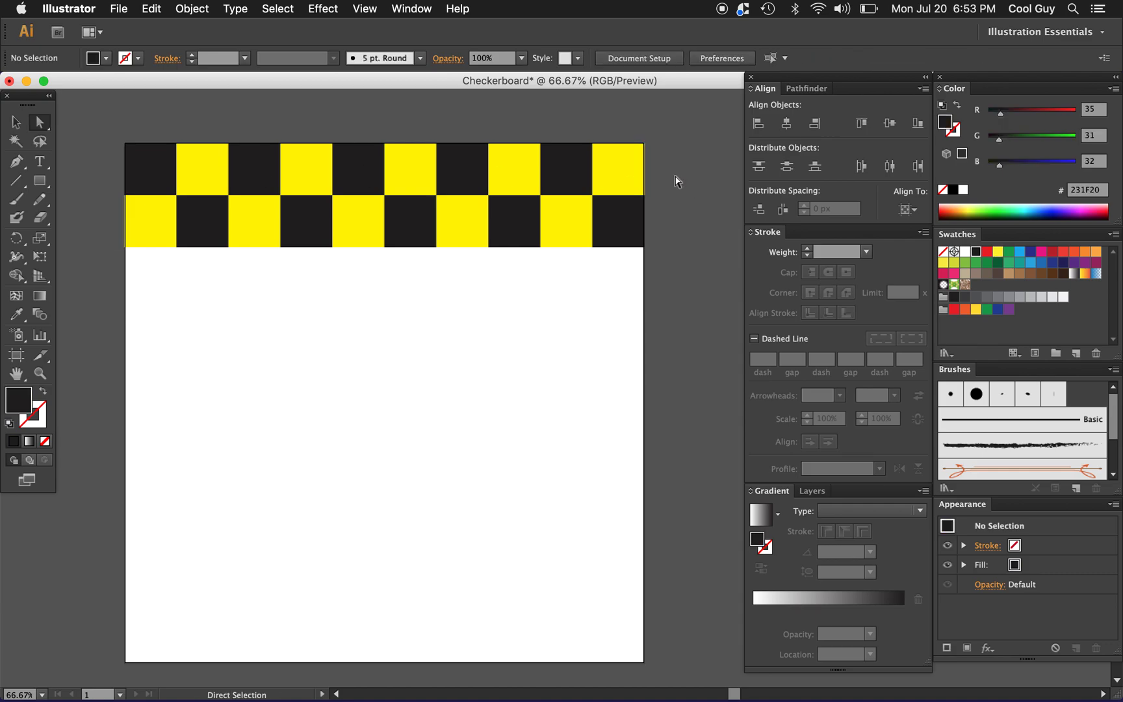
key("v")
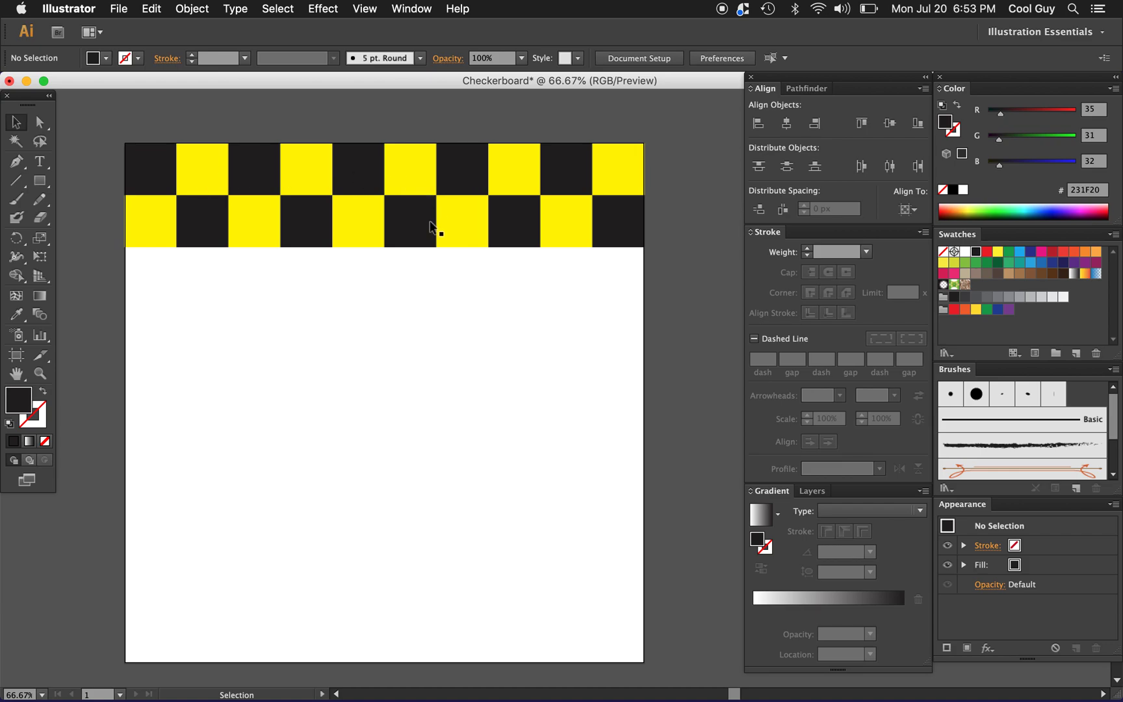
Select both rows and set a Move of 0 px horizontal and 200 px vertical
left_click(676, 167)
left_click_drag(676, 168, 114, 260)
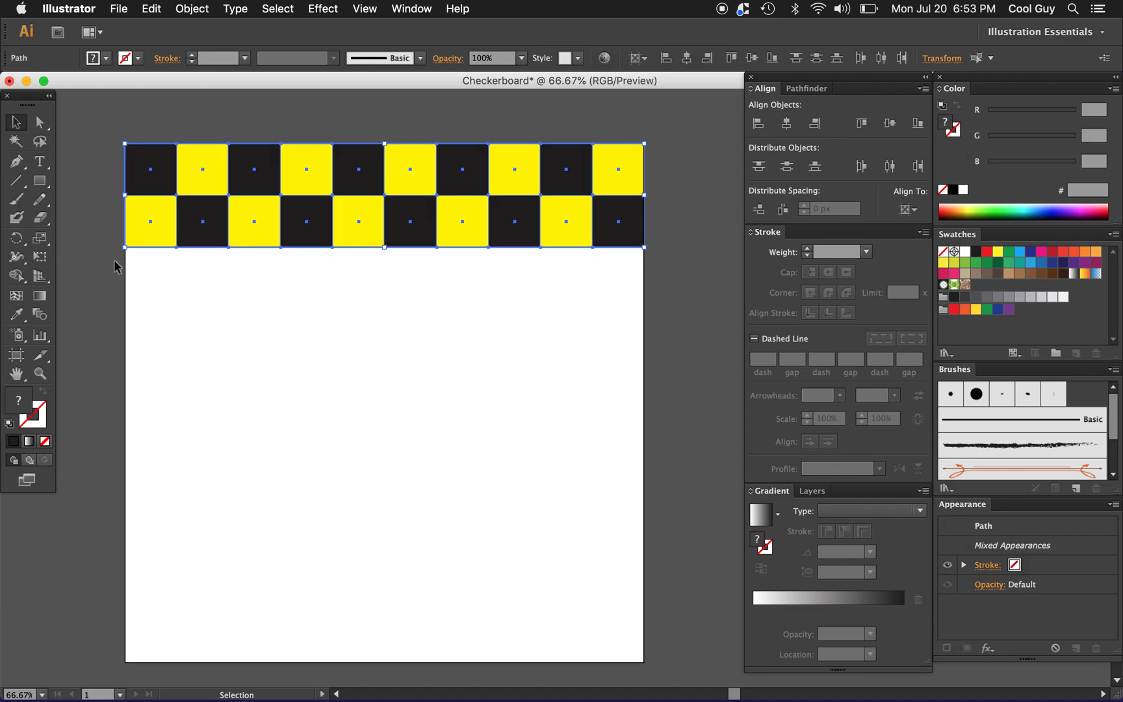
left_click(192, 9)
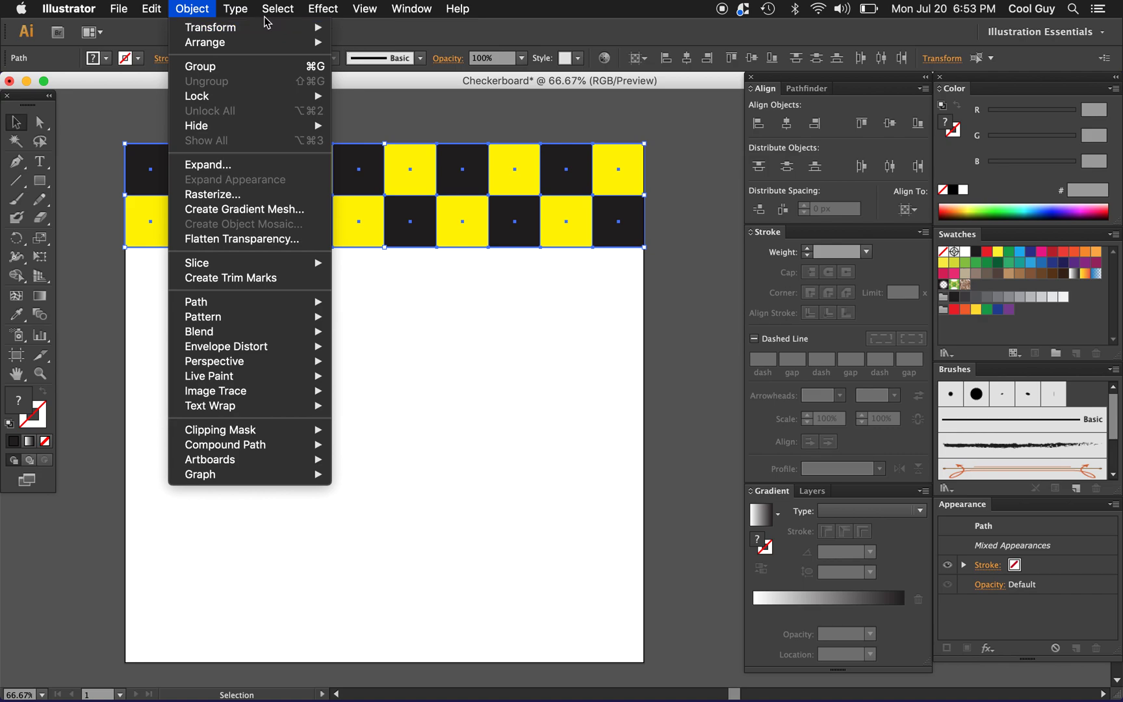
mouse_move(204, 32)
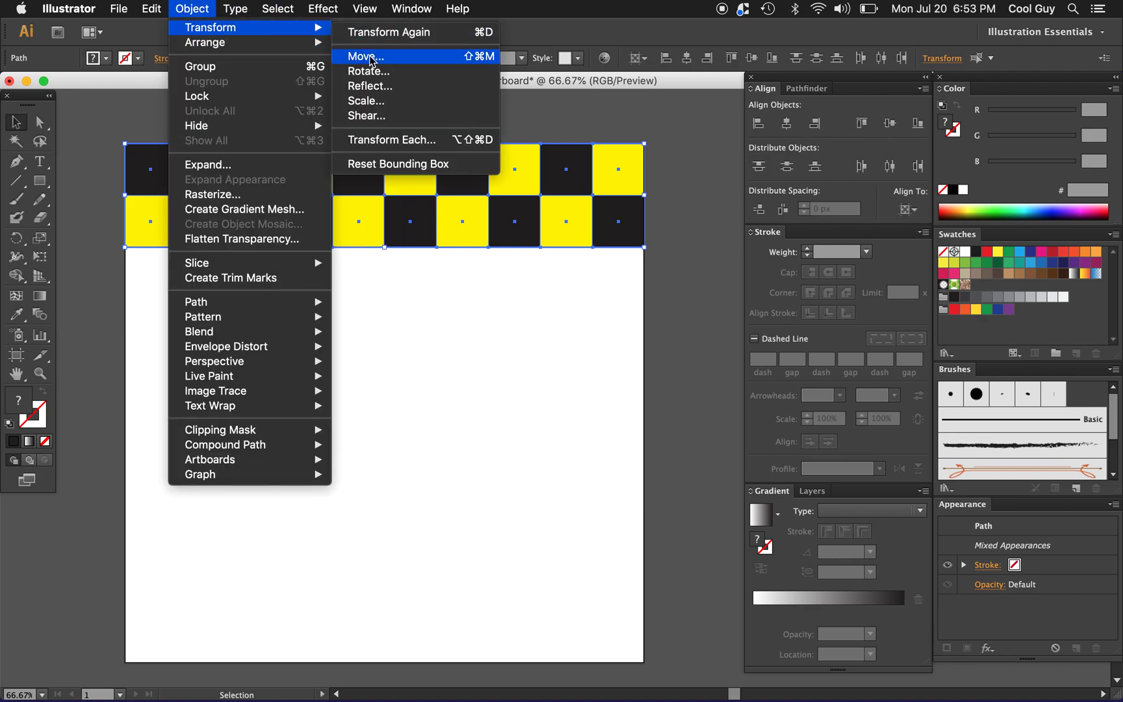
left_click(368, 56)
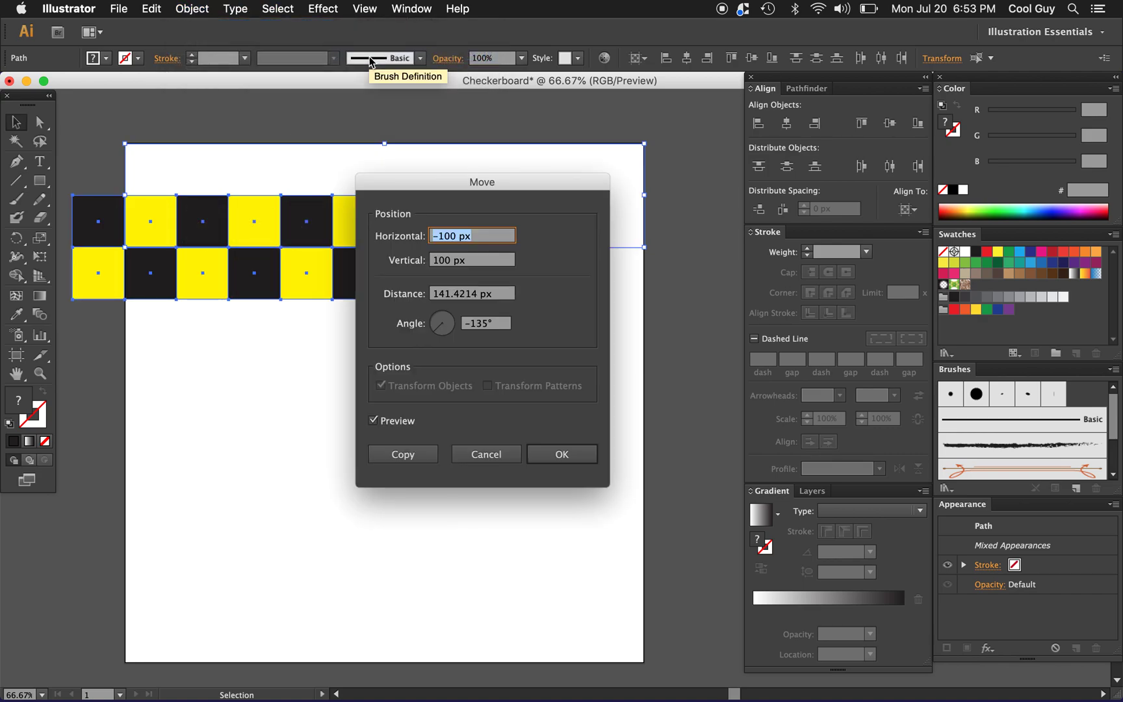
left_click_drag(467, 206, 334, 349)
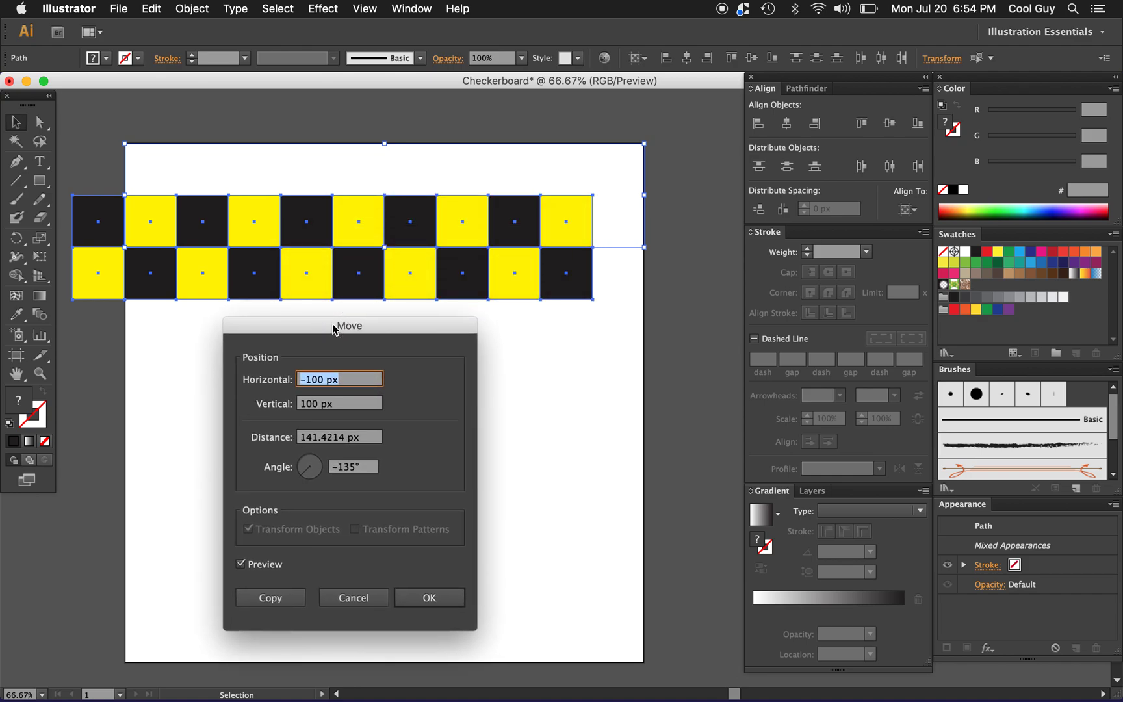
type("0")
key("Tab")
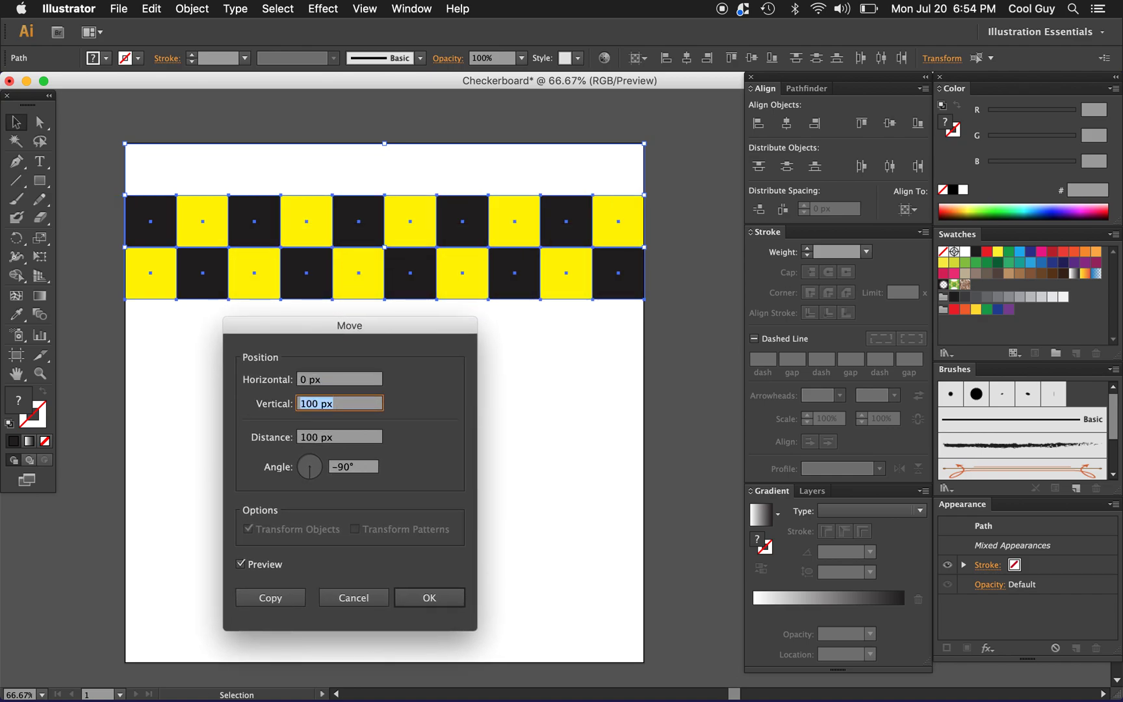
type("200")
left_click(346, 380)
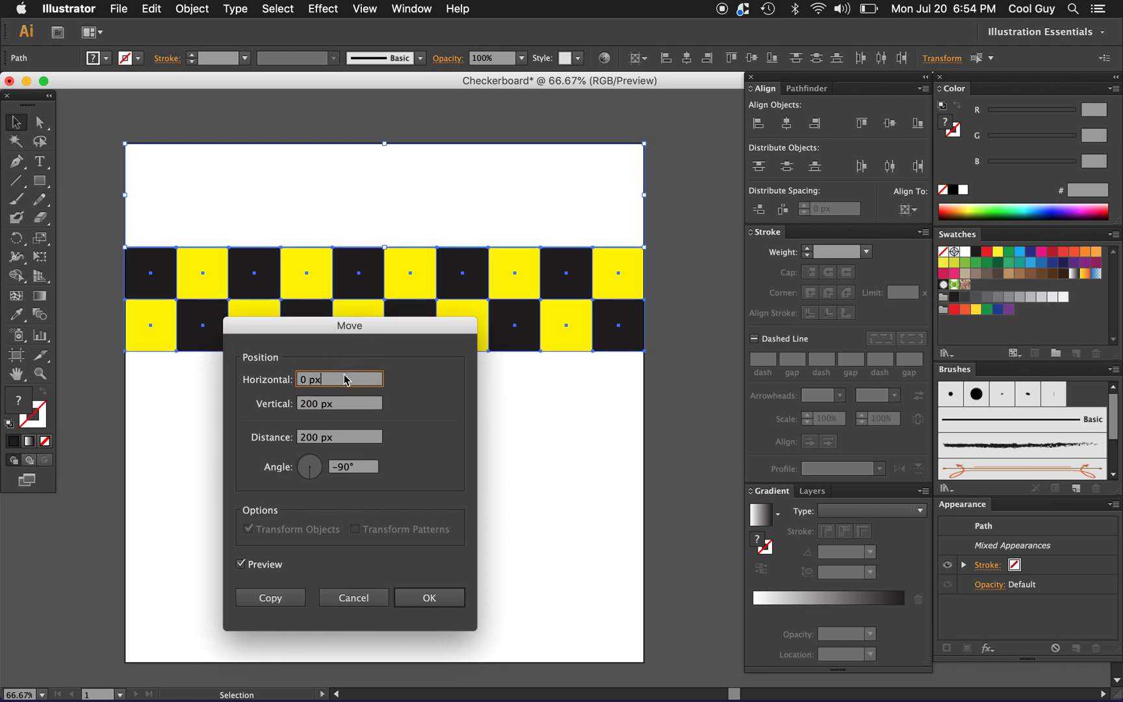
Copy the two rows 200 px down and repeat with Cmd+D to fill the artboard
left_click(240, 564)
left_click(240, 564)
left_click(240, 564)
left_click(240, 564)
left_click(270, 598)
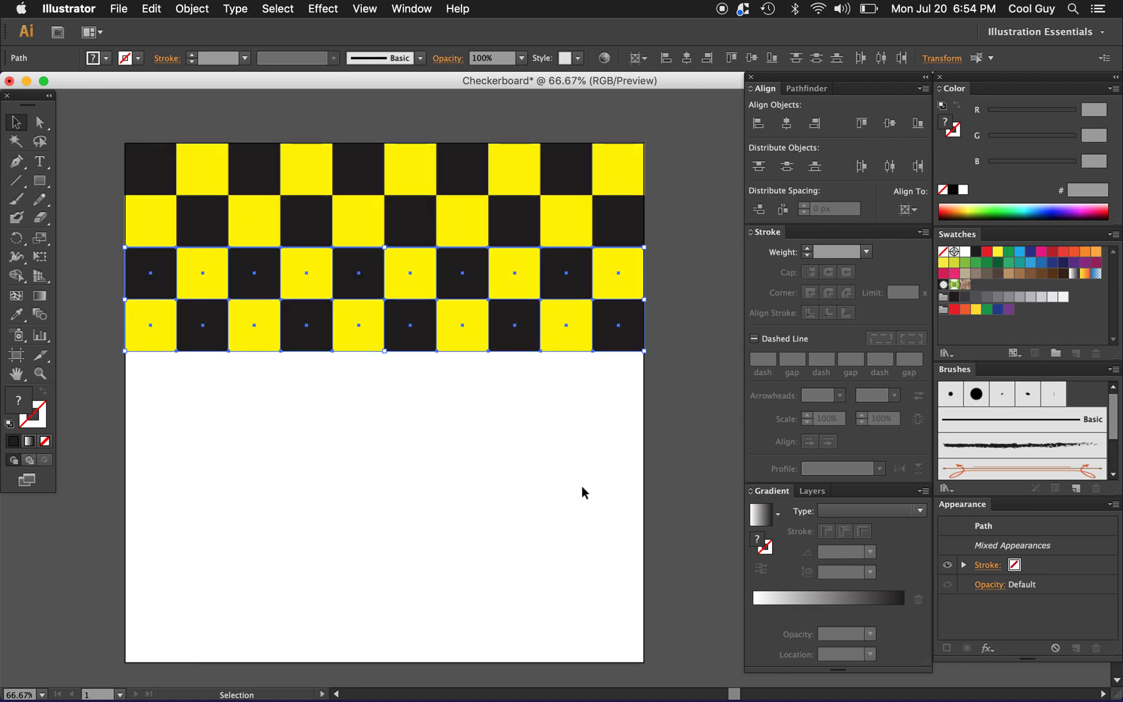
key("super+d")
key("super+d")
key("super+d")
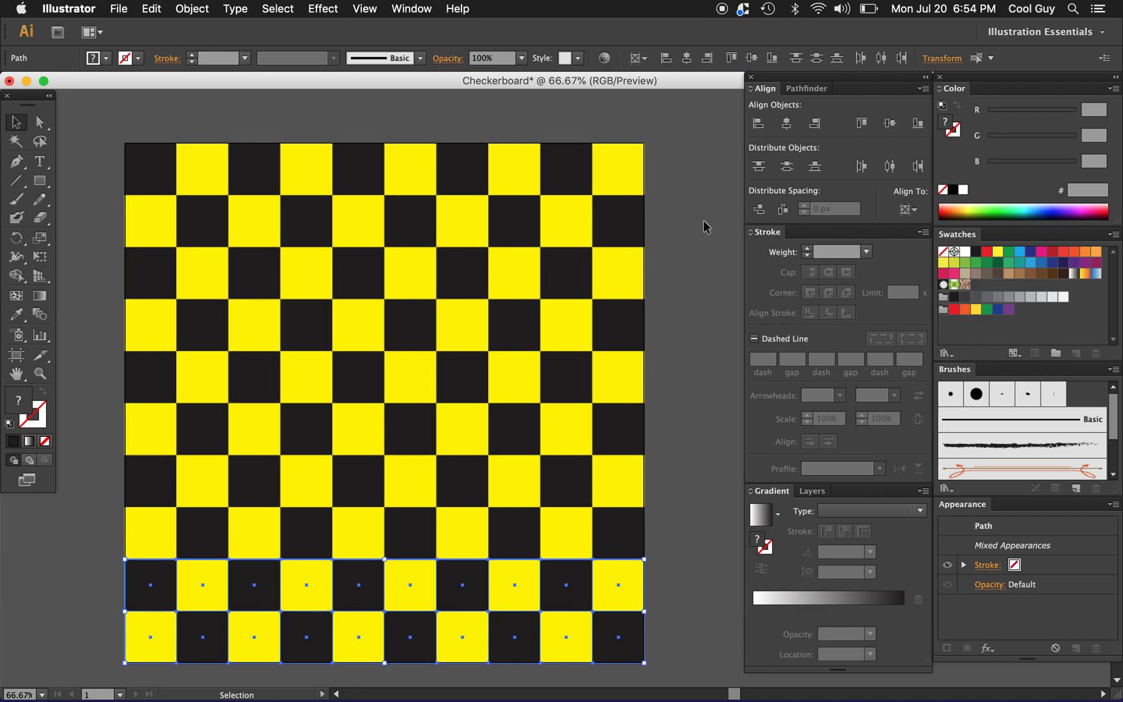
left_click(690, 240)
key("z")
left_click(648, 337, "alt")
left_click(649, 337, "alt")
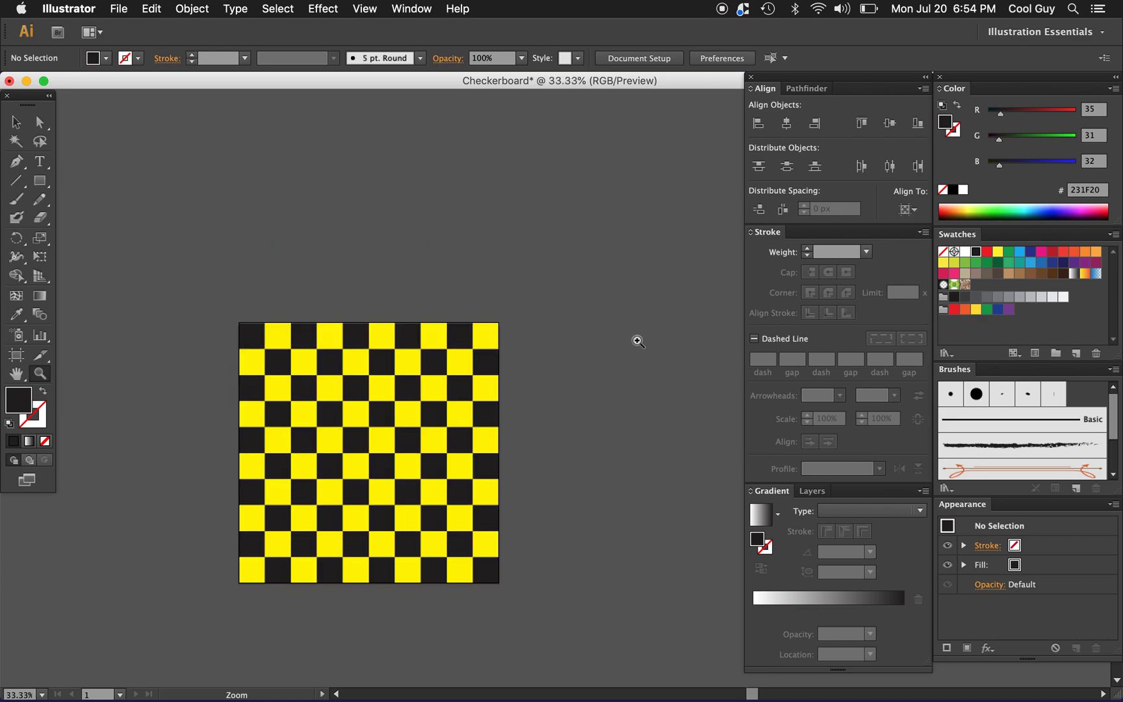
scroll(635, 336, "down", 5)
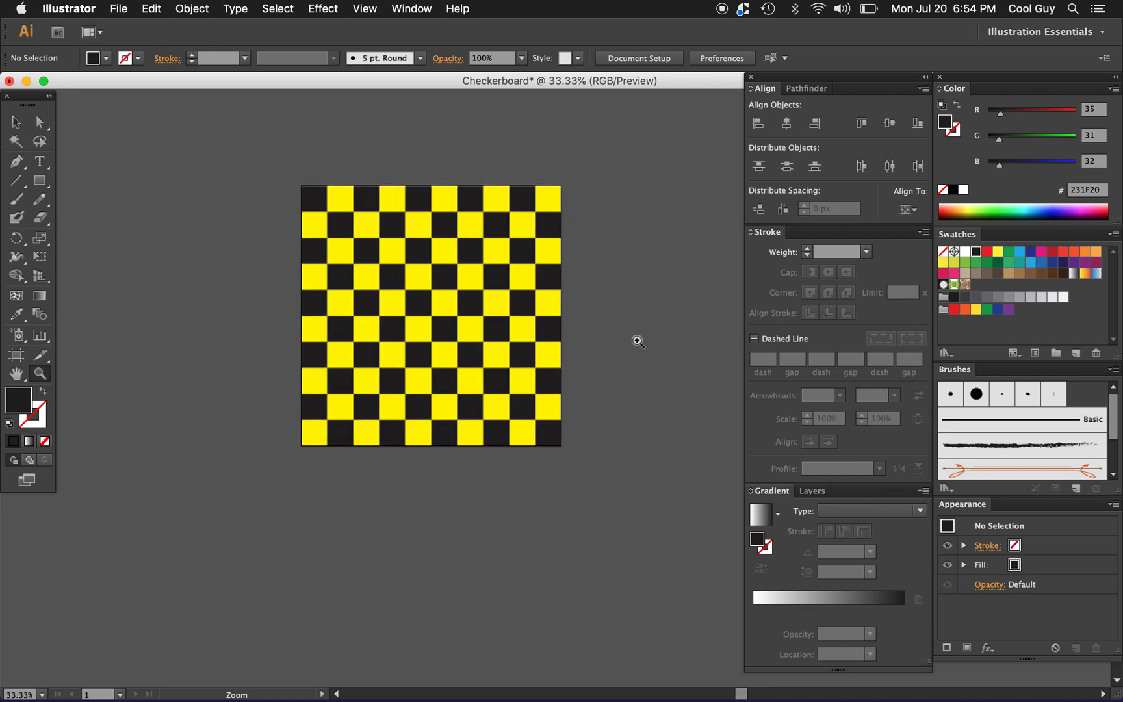
left_click(573, 304)
scroll(573, 304, "up", 3)
scroll(573, 304, "left", 3)
key("v")
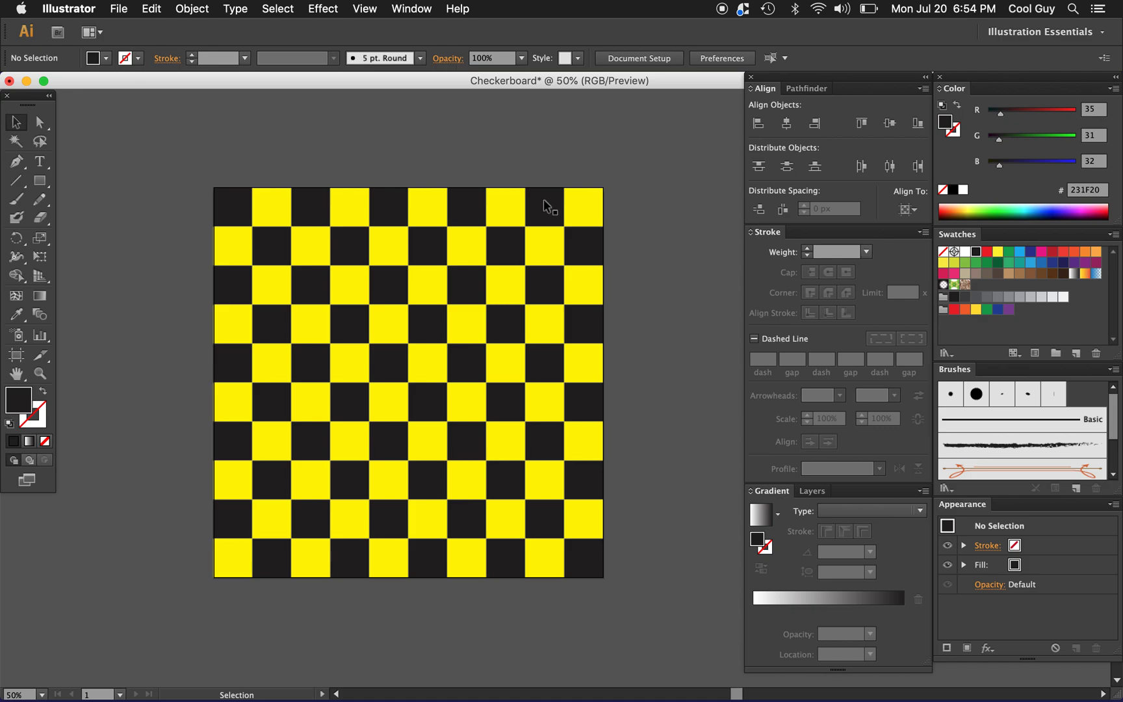
left_click(547, 207)
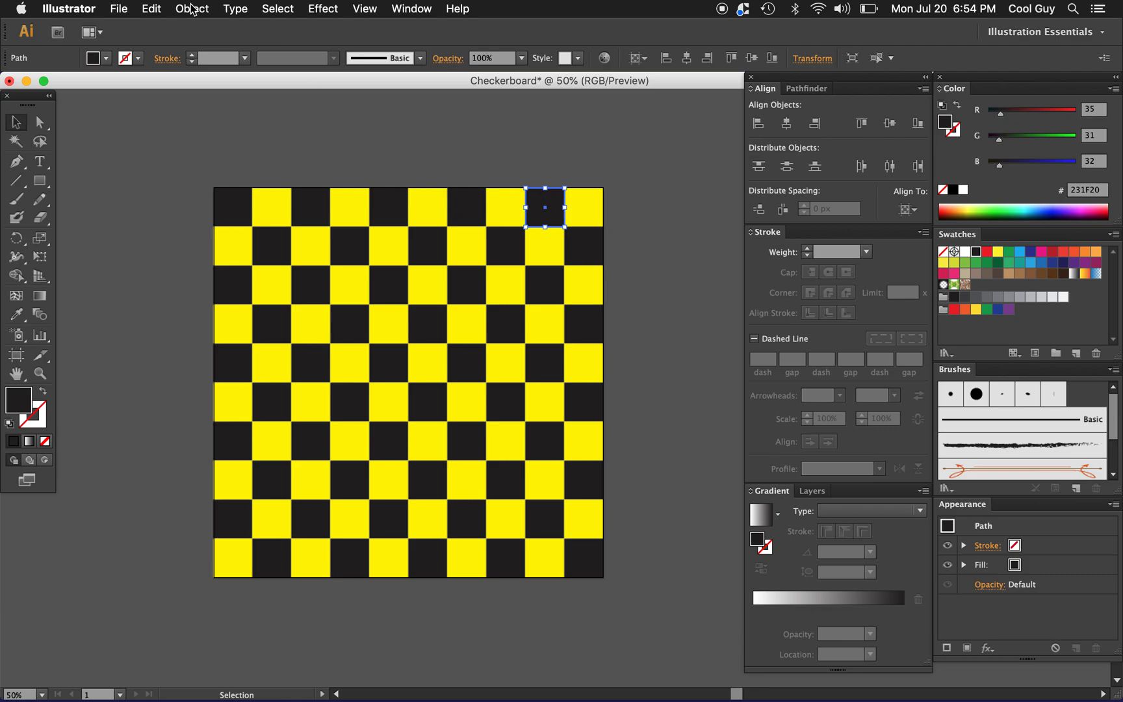
Select all black squares via Select > Same > Fill Color and group them
left_click(279, 9)
mouse_move(295, 150)
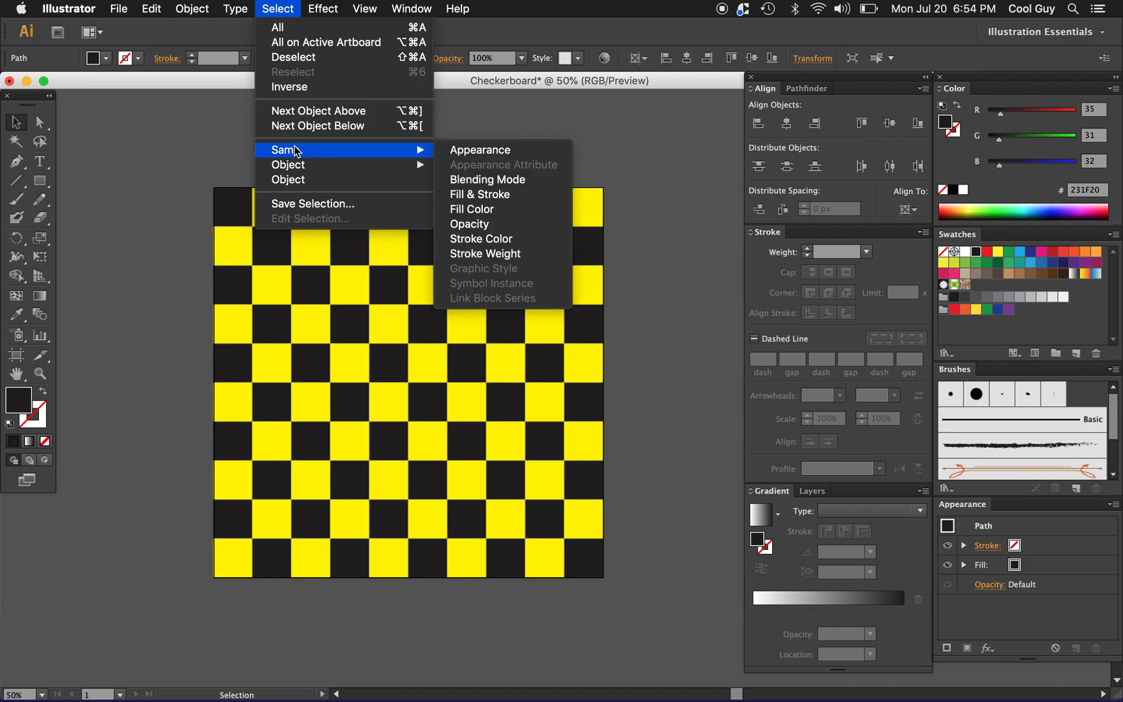
left_click(467, 210)
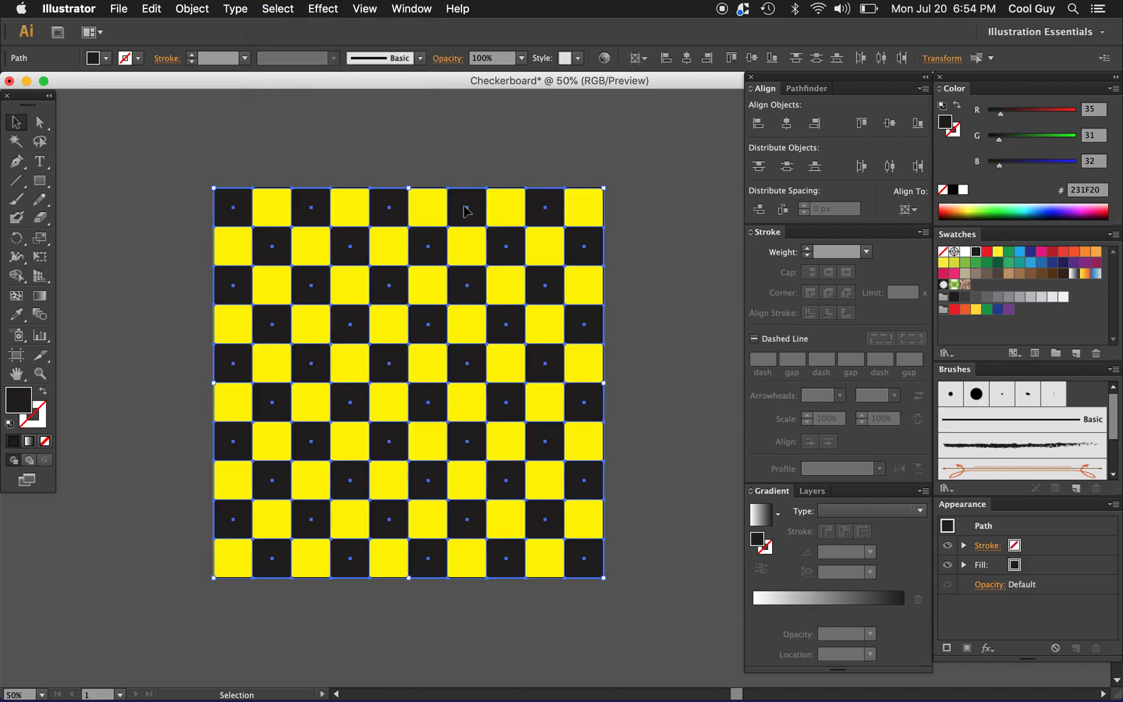
left_click(987, 252)
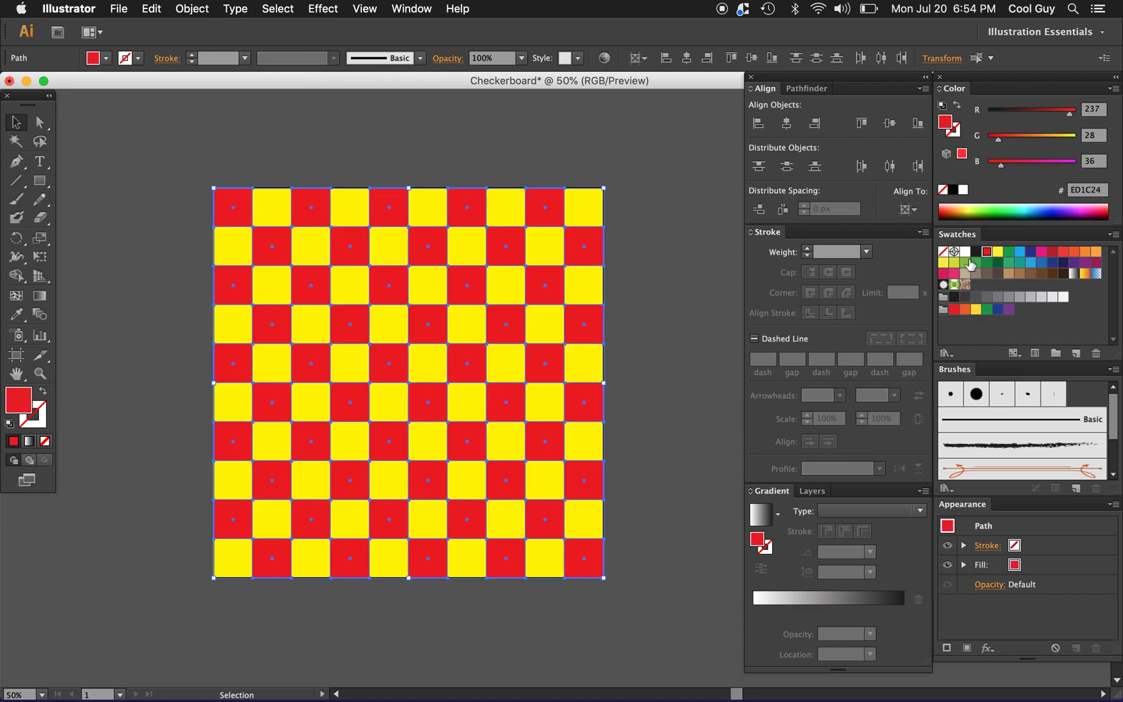
left_click(976, 251)
left_click(191, 9)
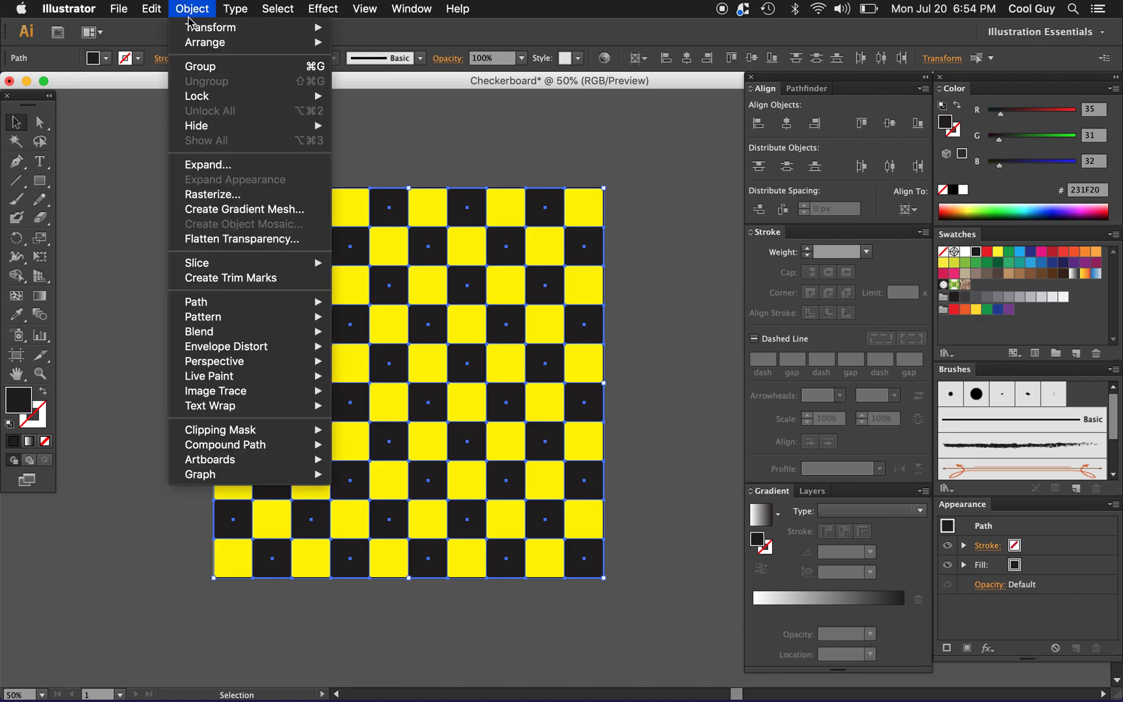
left_click(198, 68)
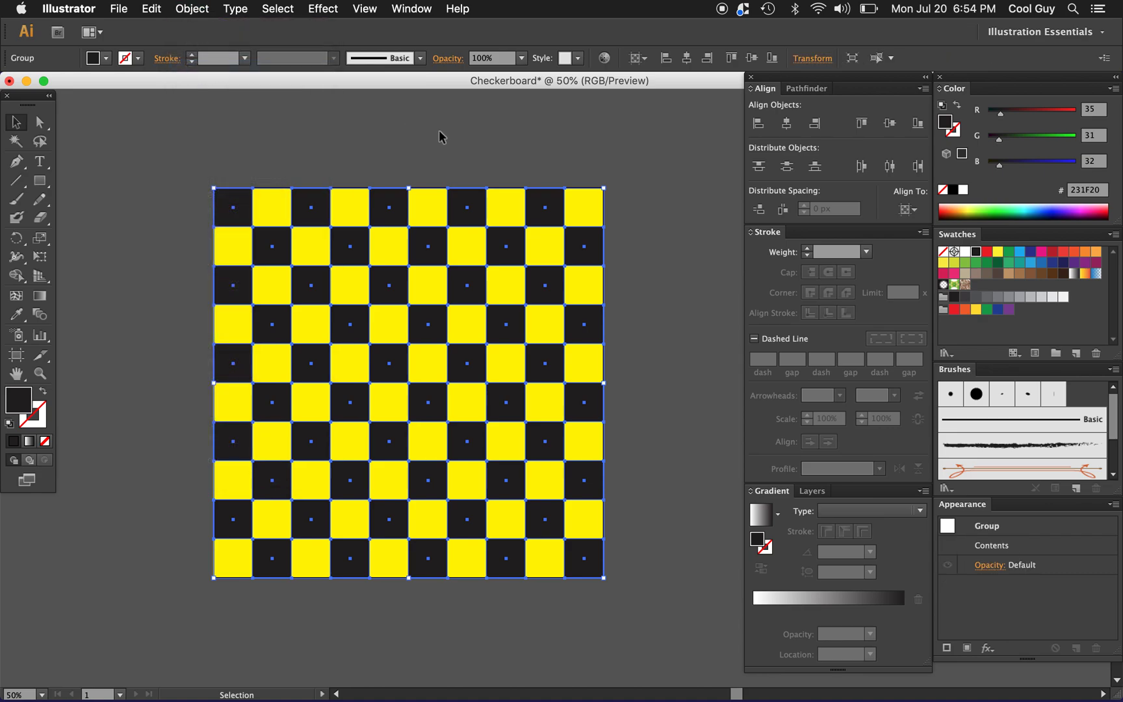
left_click(453, 146)
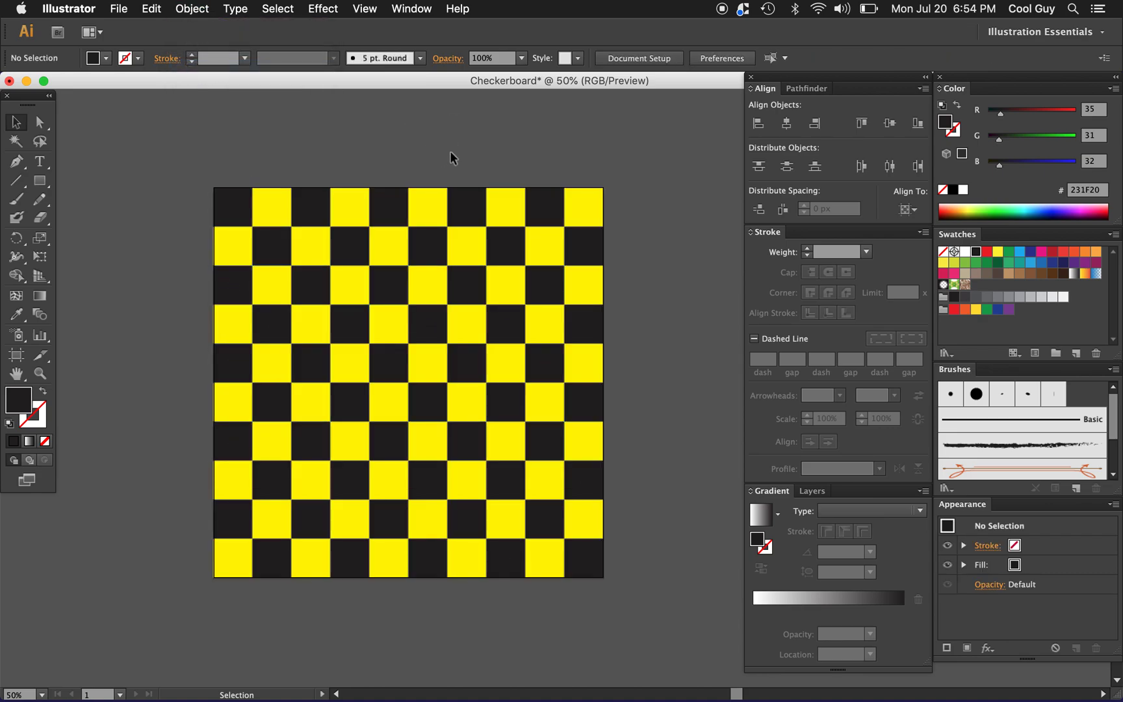
Select all yellow squares by the same fill colour and group them, checking the group
left_click(435, 200)
left_click(195, 9)
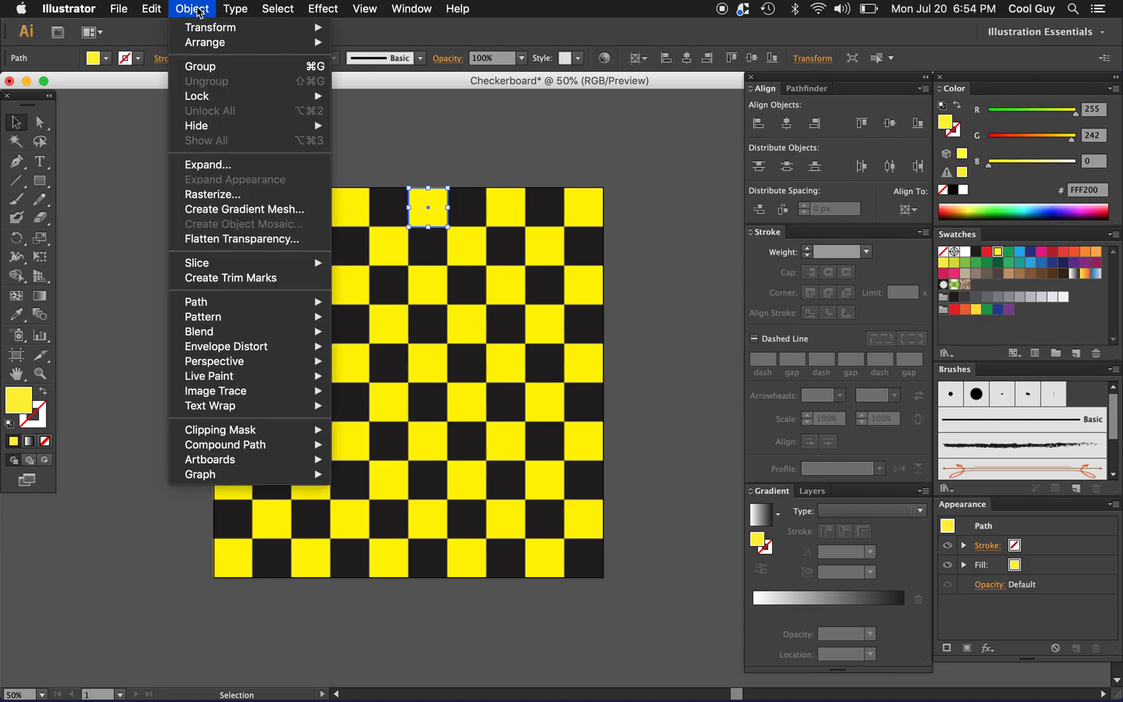
mouse_move(280, 7)
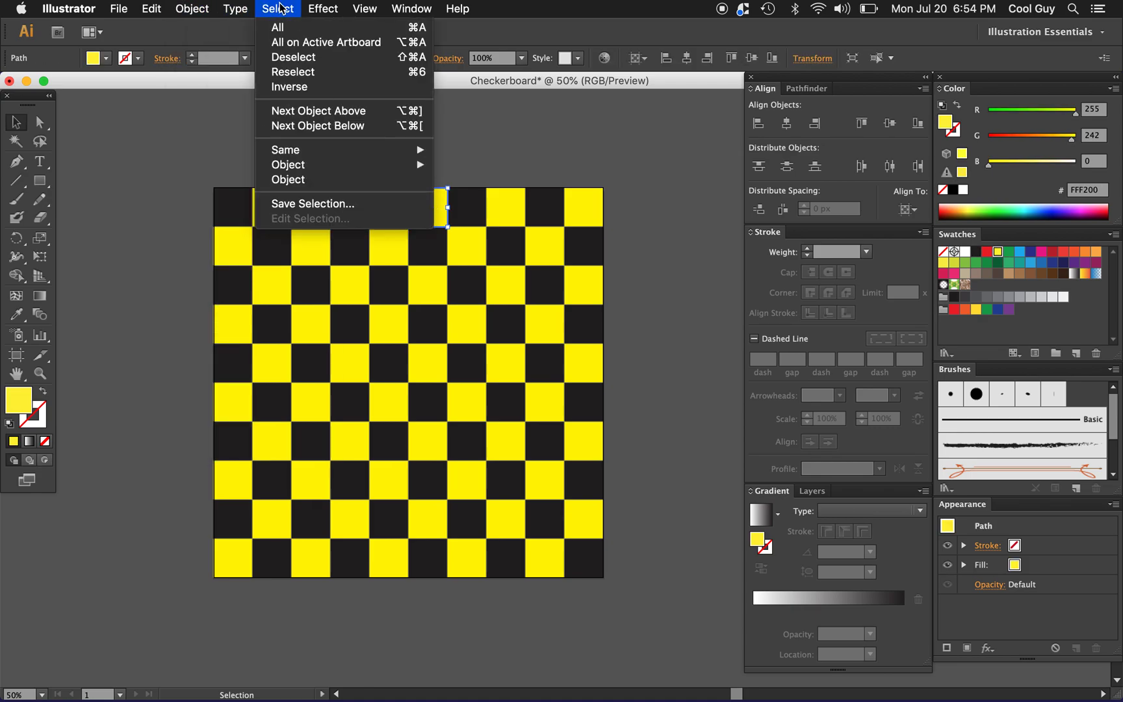
mouse_move(287, 151)
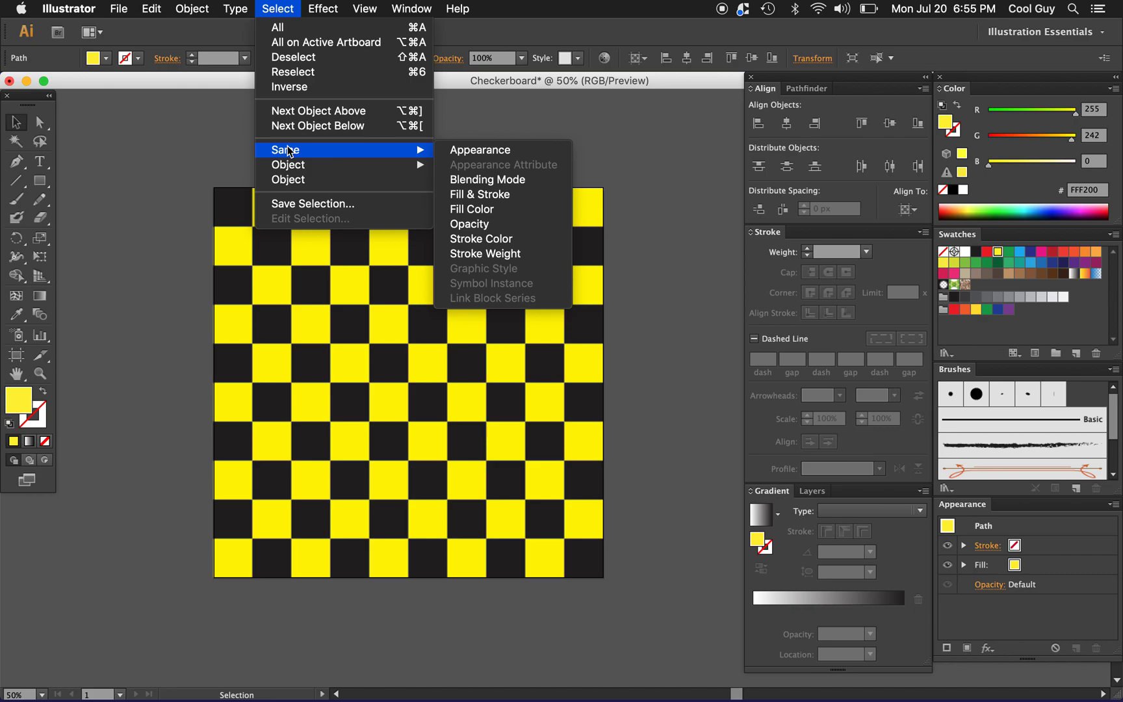
left_click(509, 217)
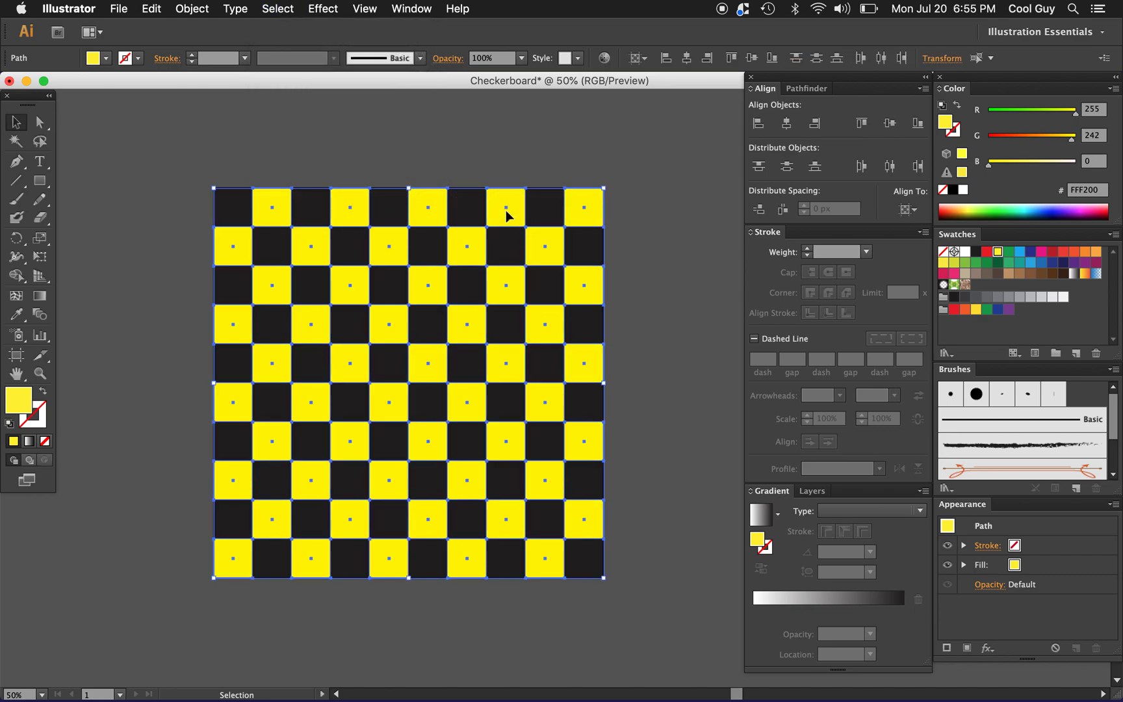
left_click(986, 252)
left_click(998, 251)
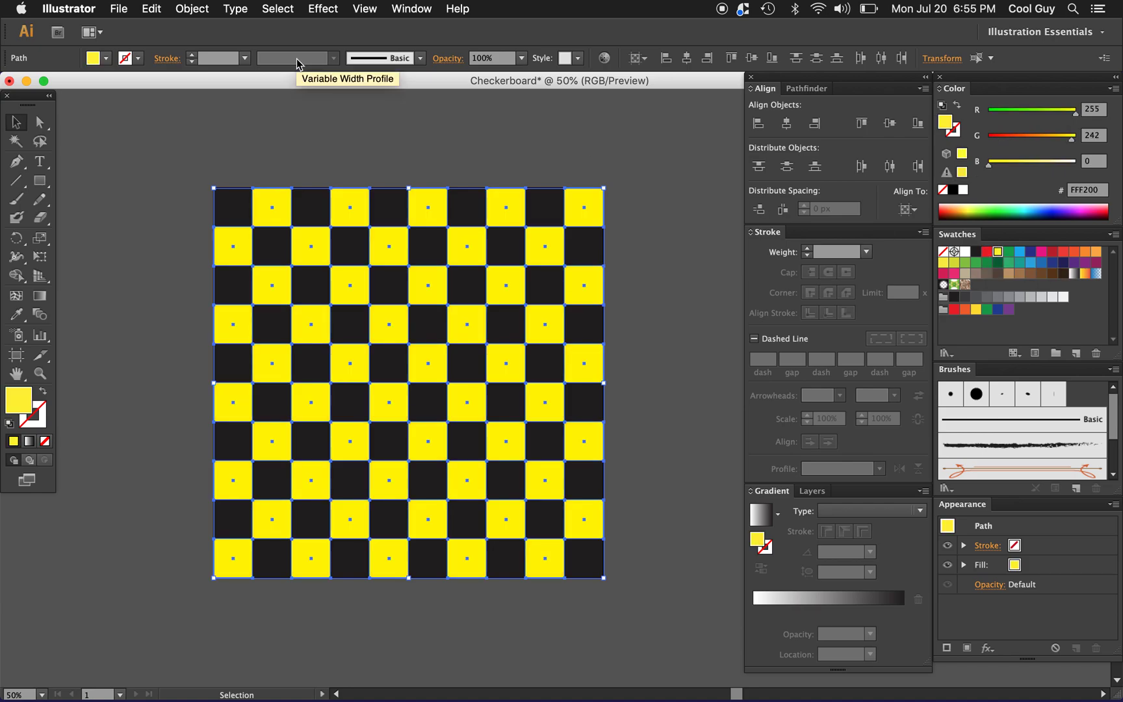
left_click(188, 9)
left_click(201, 68)
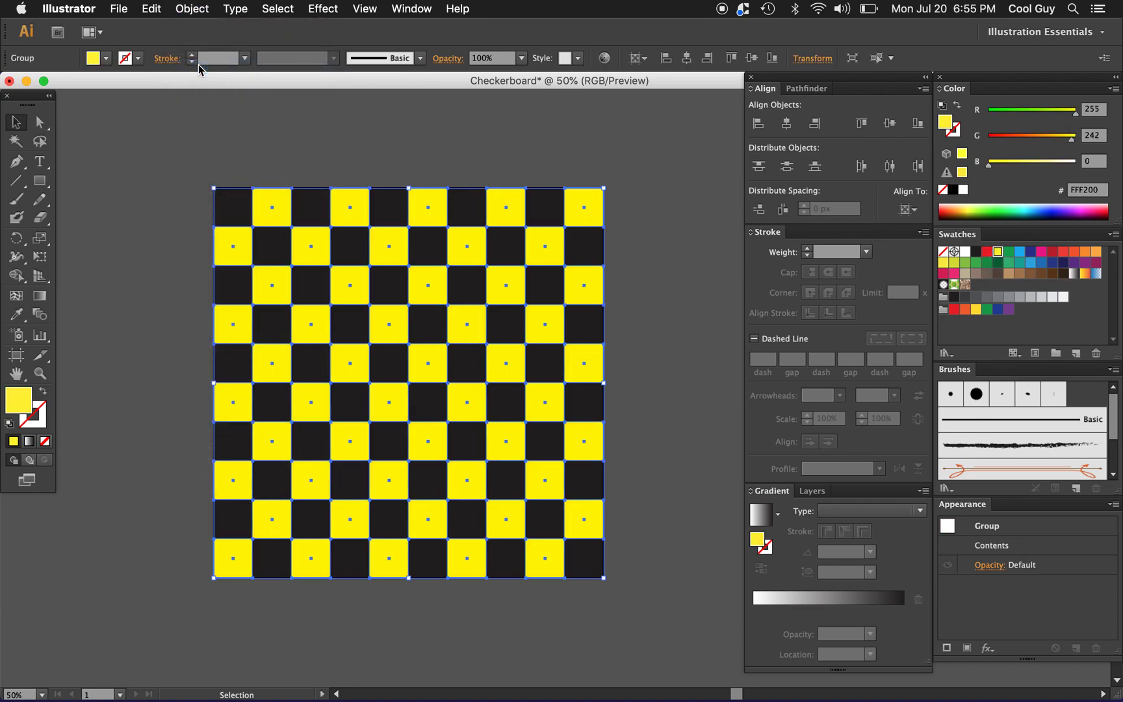
left_click(593, 160)
left_click_drag(591, 197, 406, 251)
key("super+z")
key("super+z")
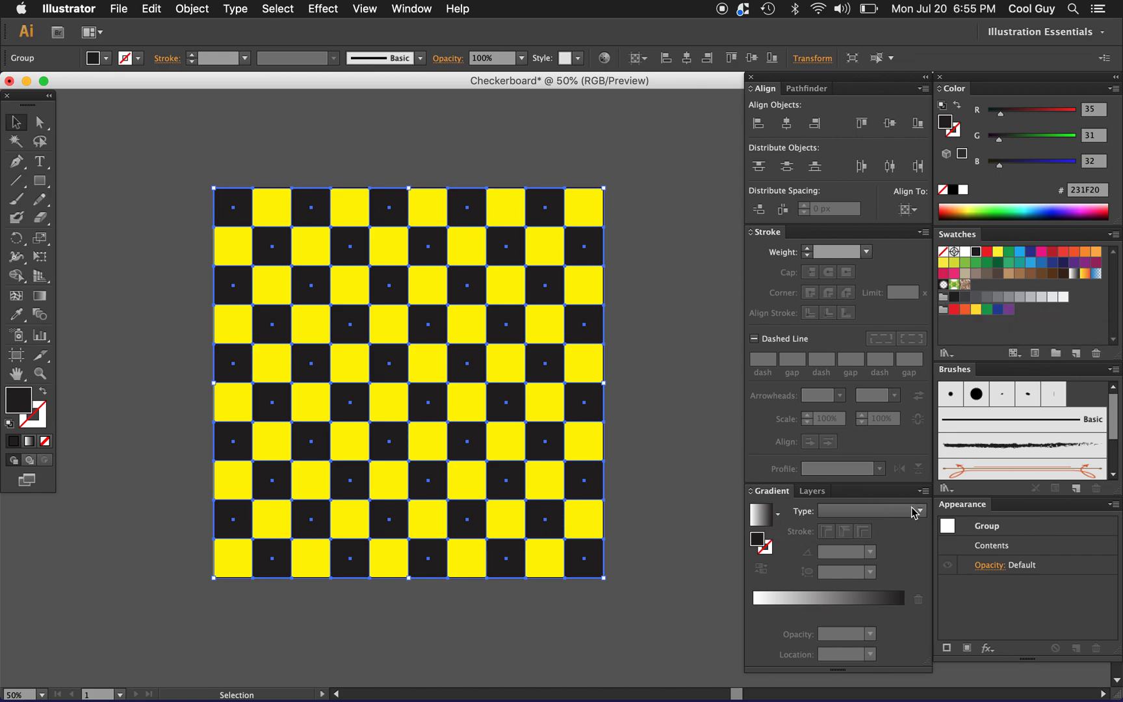
Apply the white-to-black linear gradient swatch to the black-squares group
left_click(750, 519)
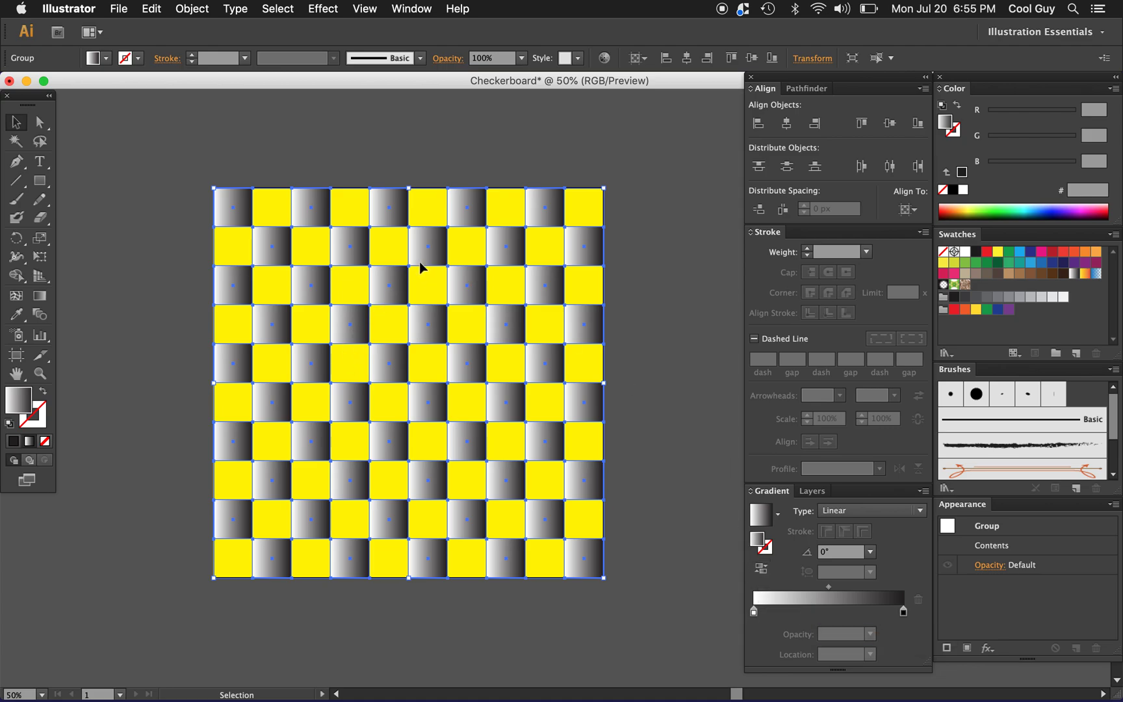
Combine the grey gradient squares into one compound path from the Object menu, then reselect it
left_click(192, 9)
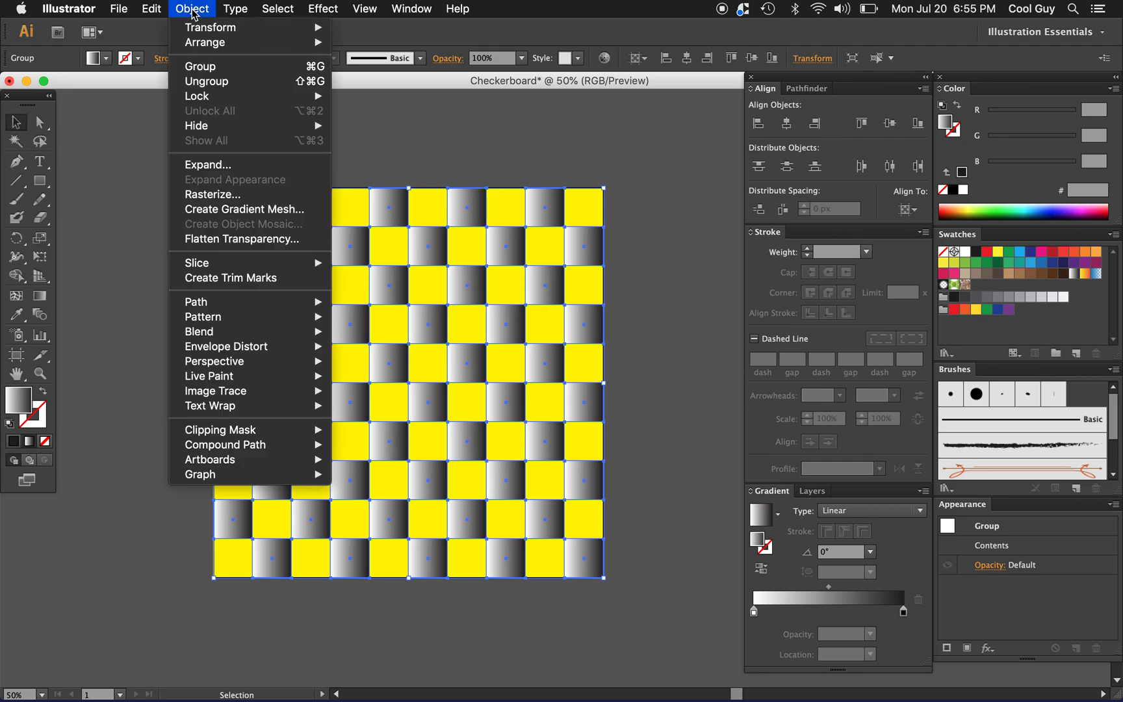
mouse_move(250, 447)
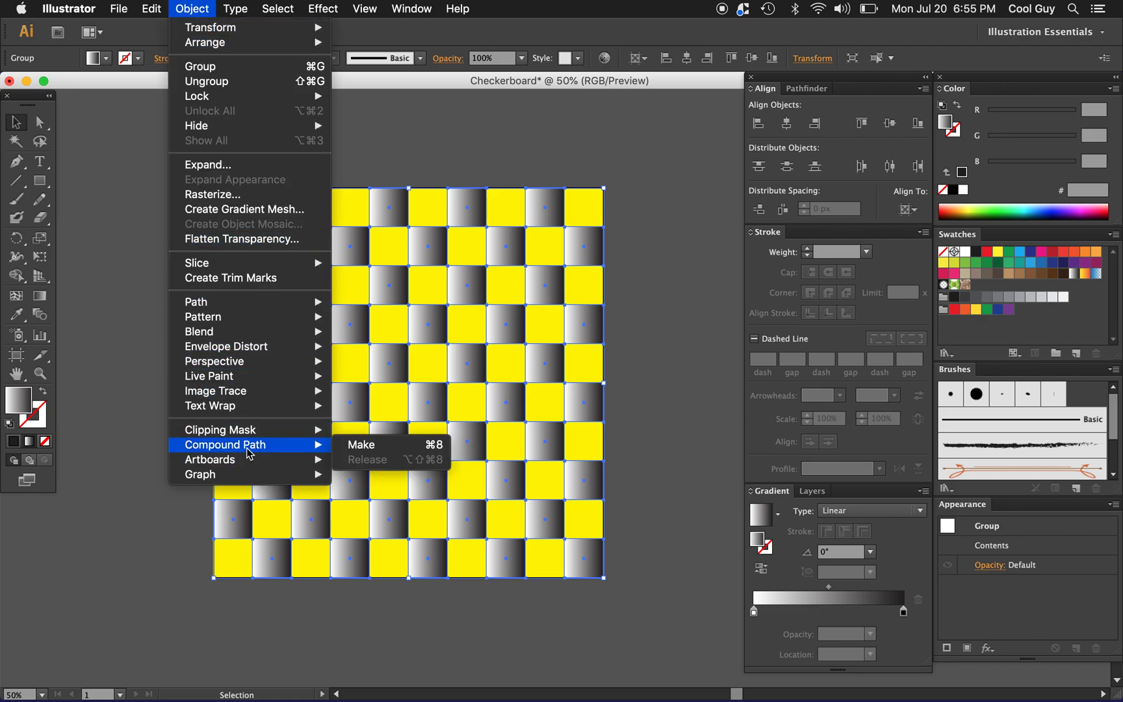
left_click(361, 447)
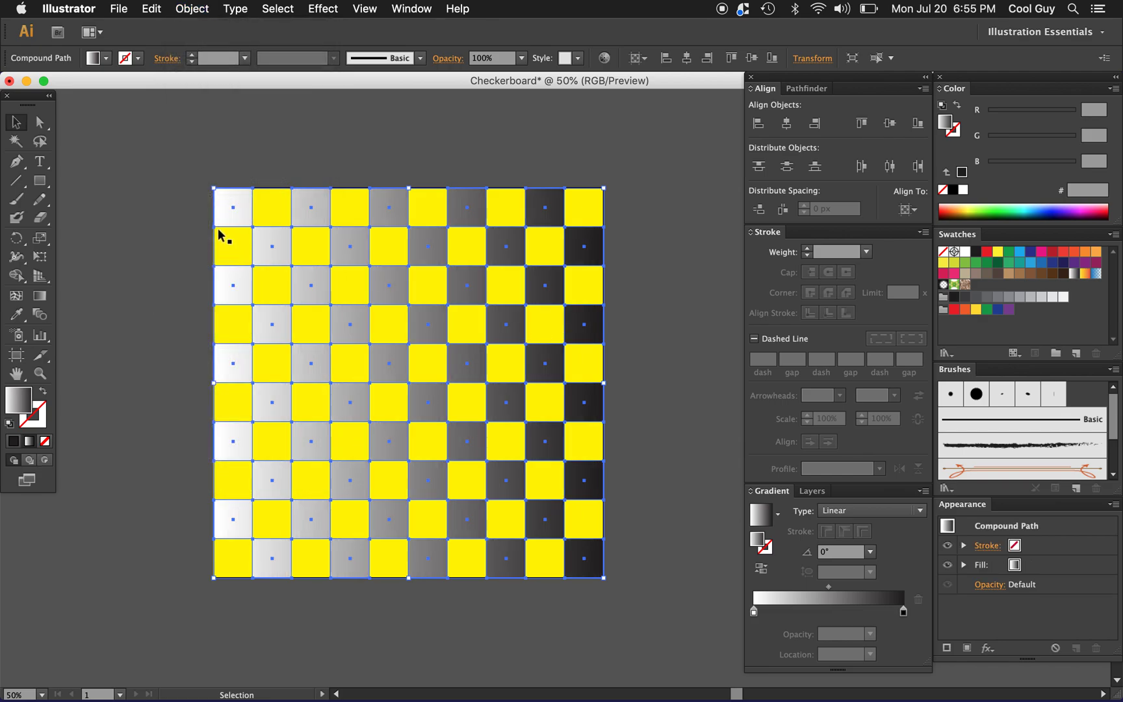
left_click(265, 171)
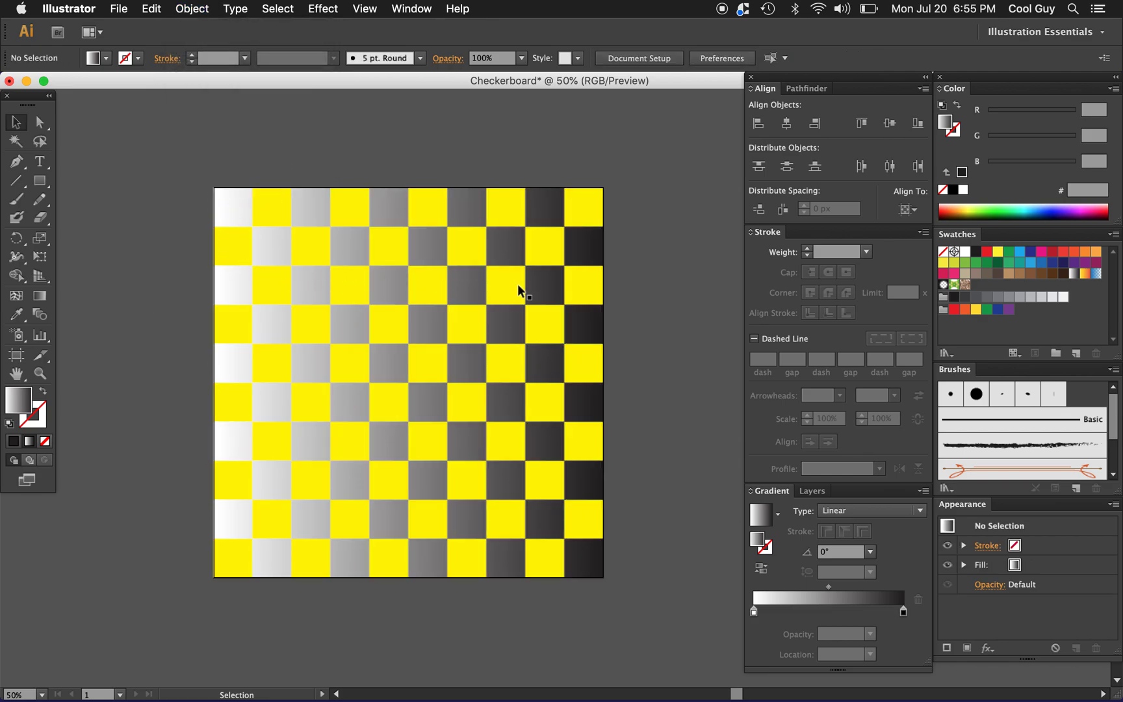
left_click(264, 252)
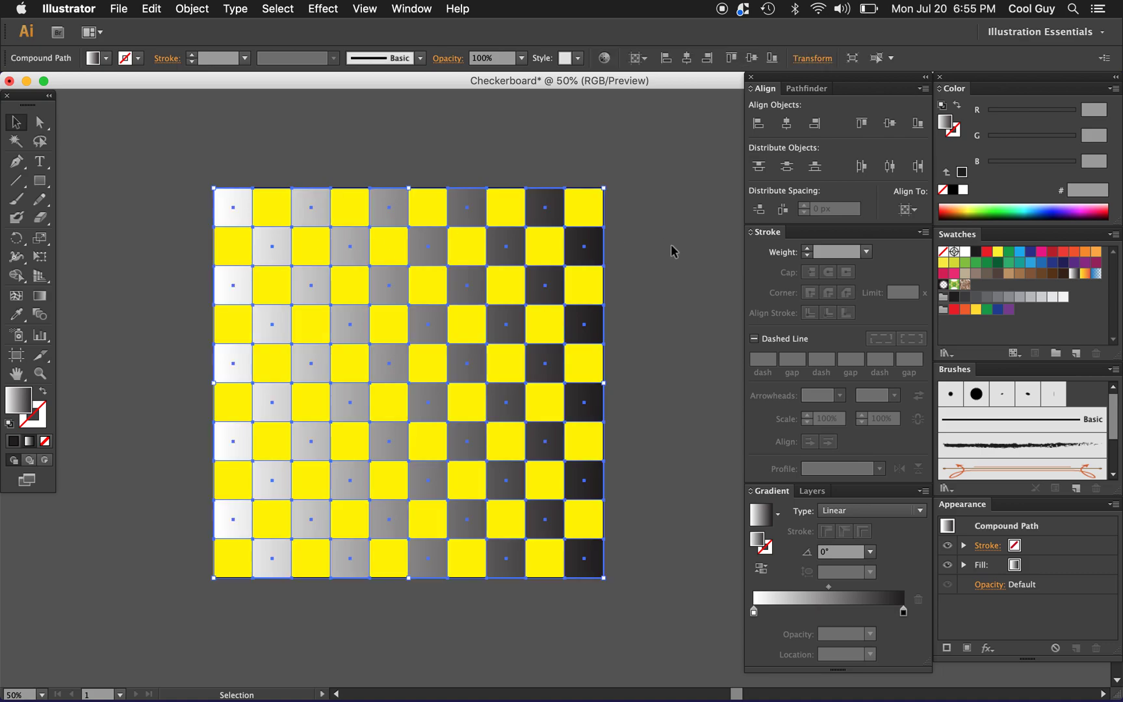
Load the Gradients > Spectrums swatch library from the Swatches panel menu
left_click(1114, 235)
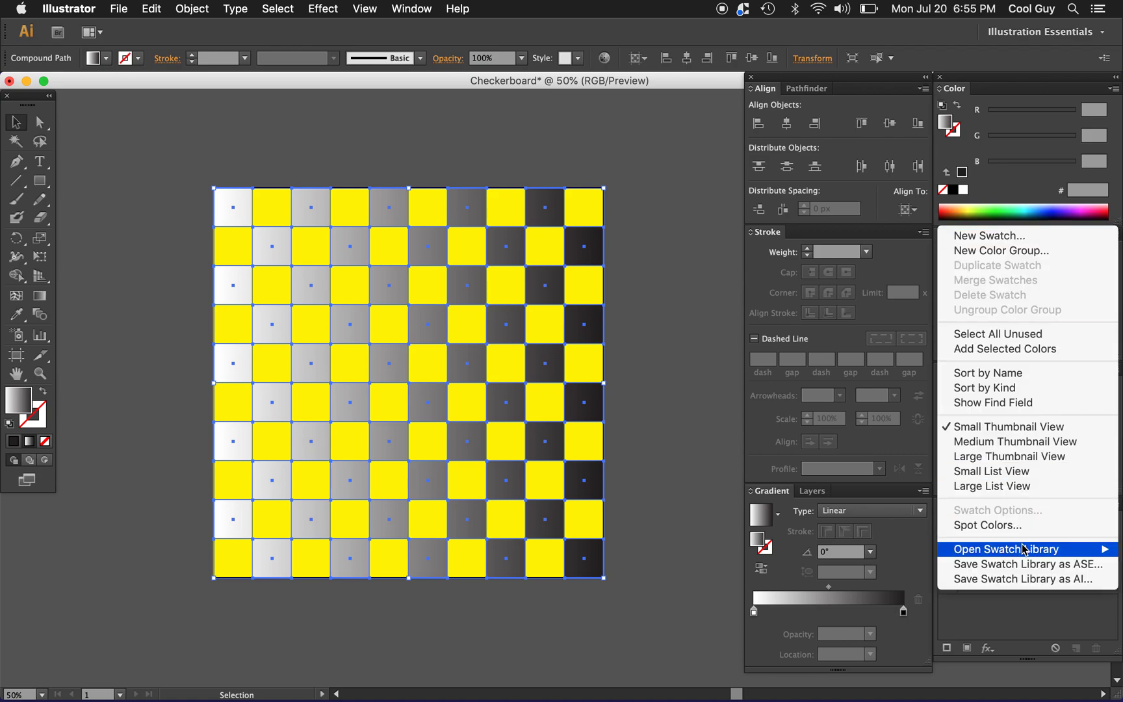
mouse_move(1023, 550)
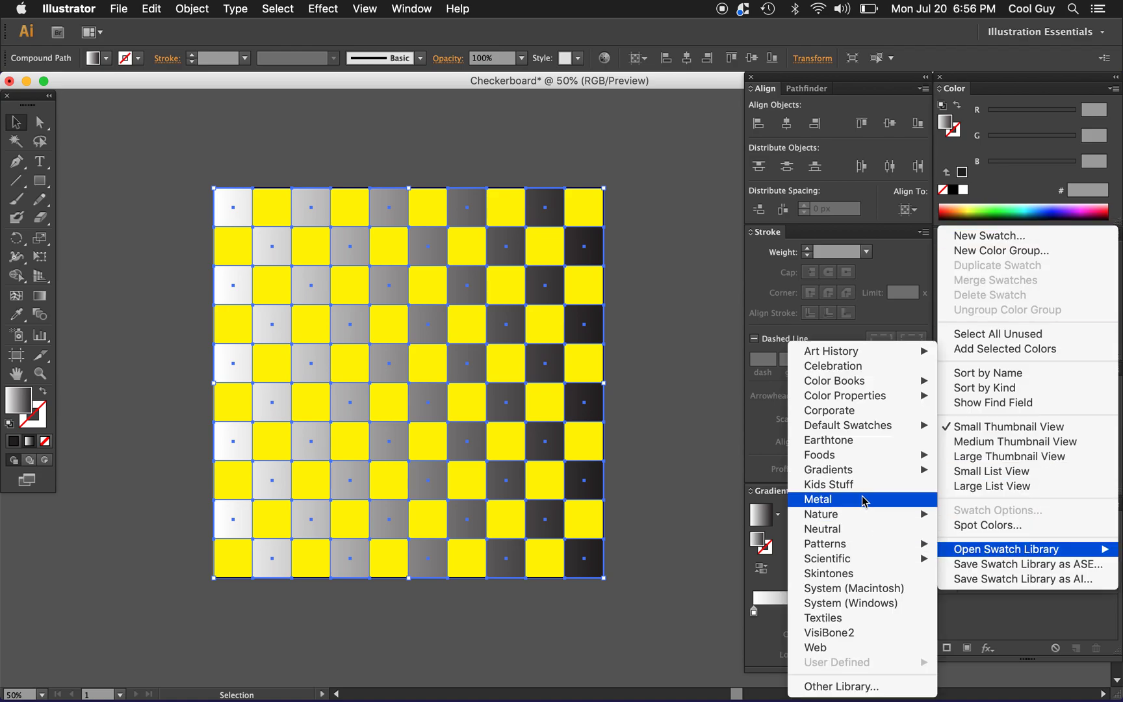
mouse_move(858, 471)
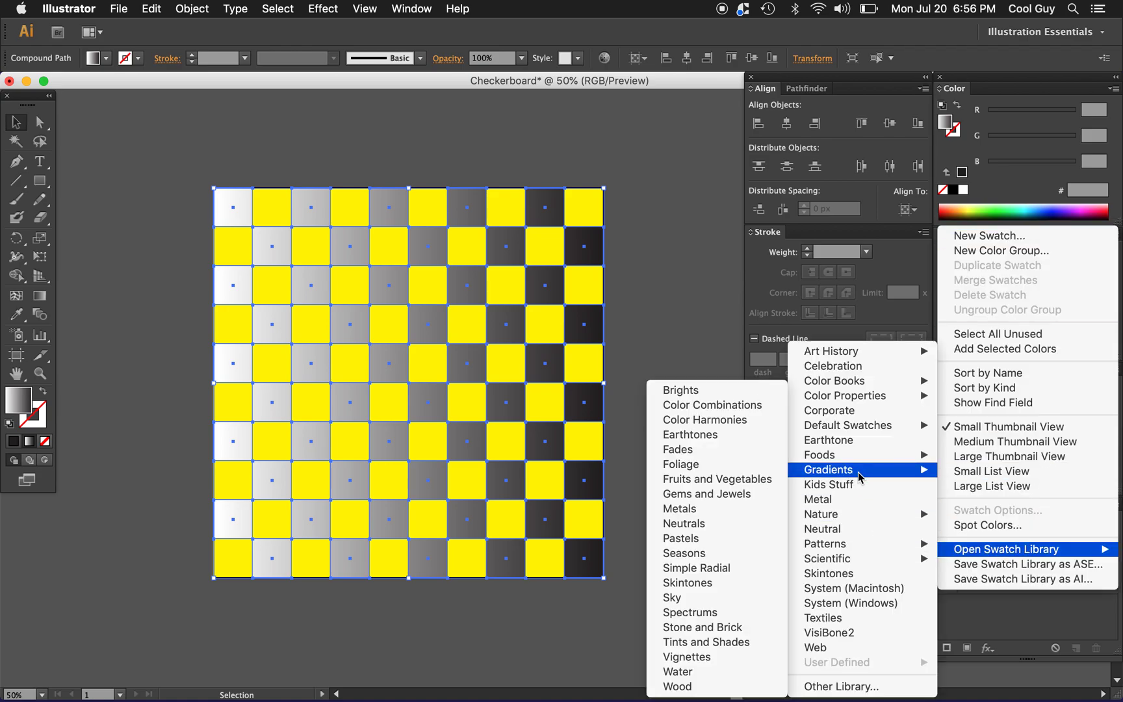
left_click(681, 616)
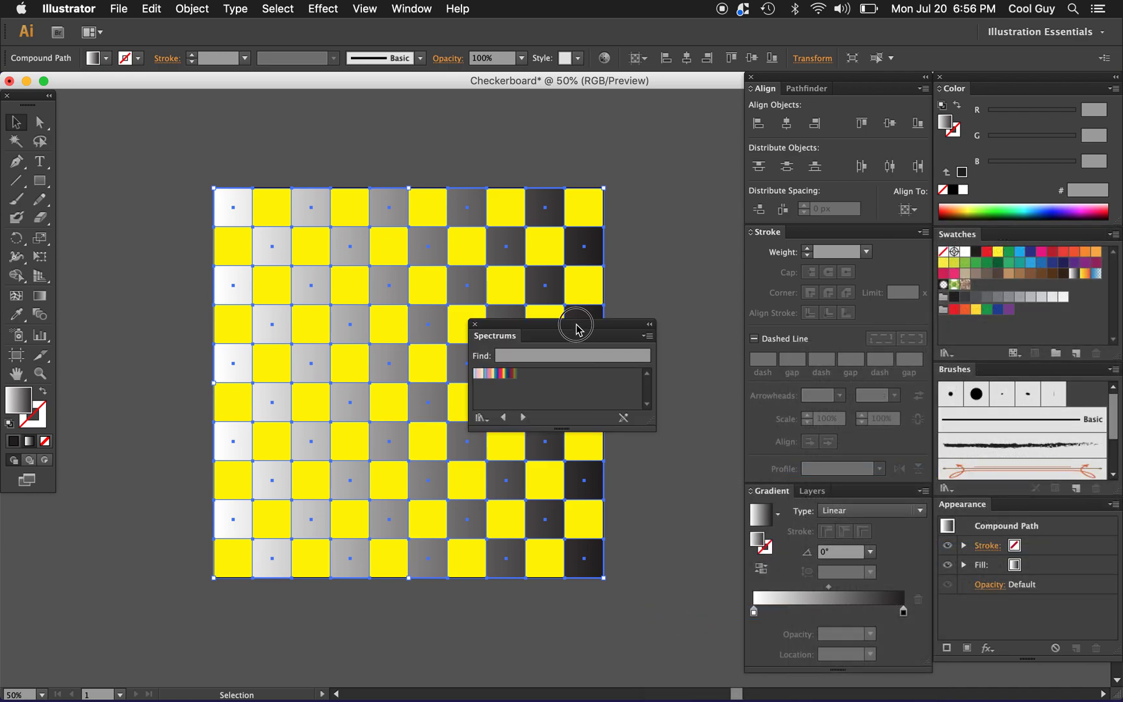
Fill the gradient squares with Medium Spectrum, then close the Spectrums library
left_click_drag(576, 325, 648, 548)
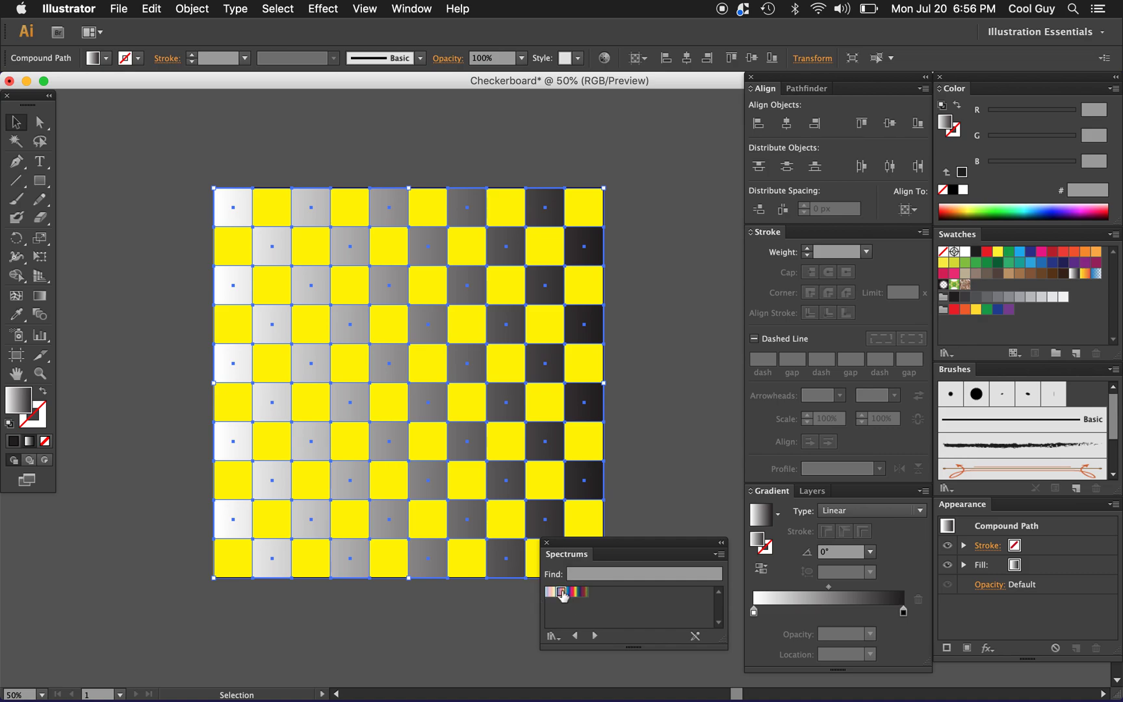
left_click(562, 592)
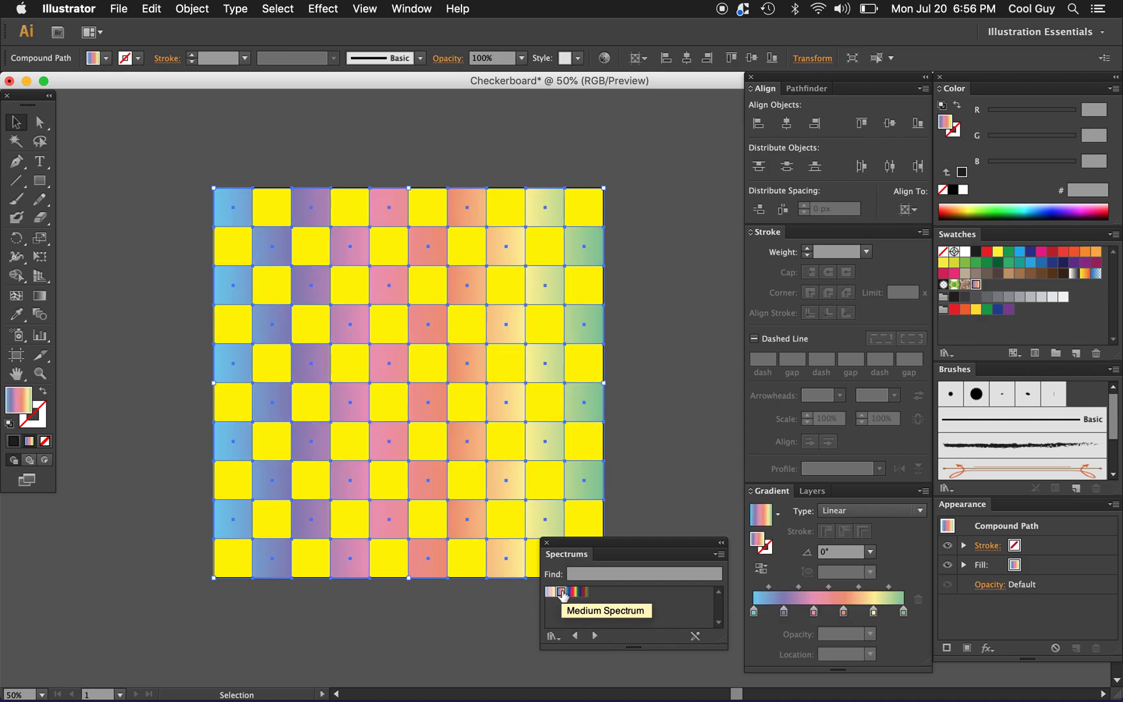
left_click(546, 542)
left_click(628, 448)
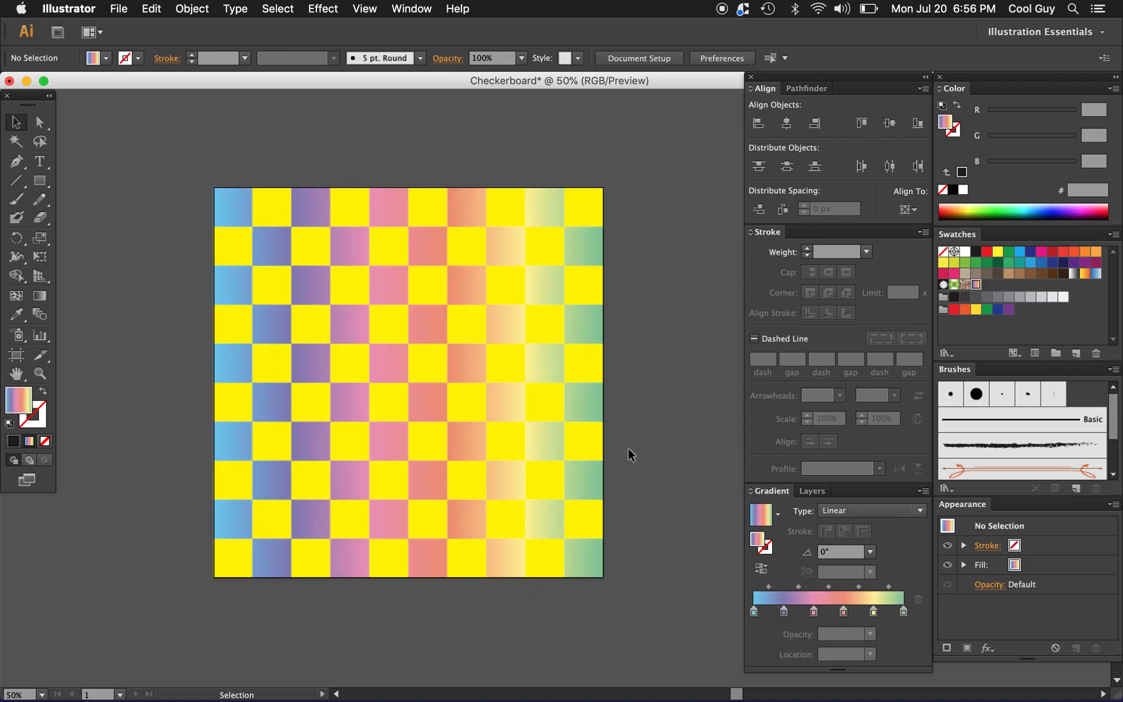
left_click(509, 278)
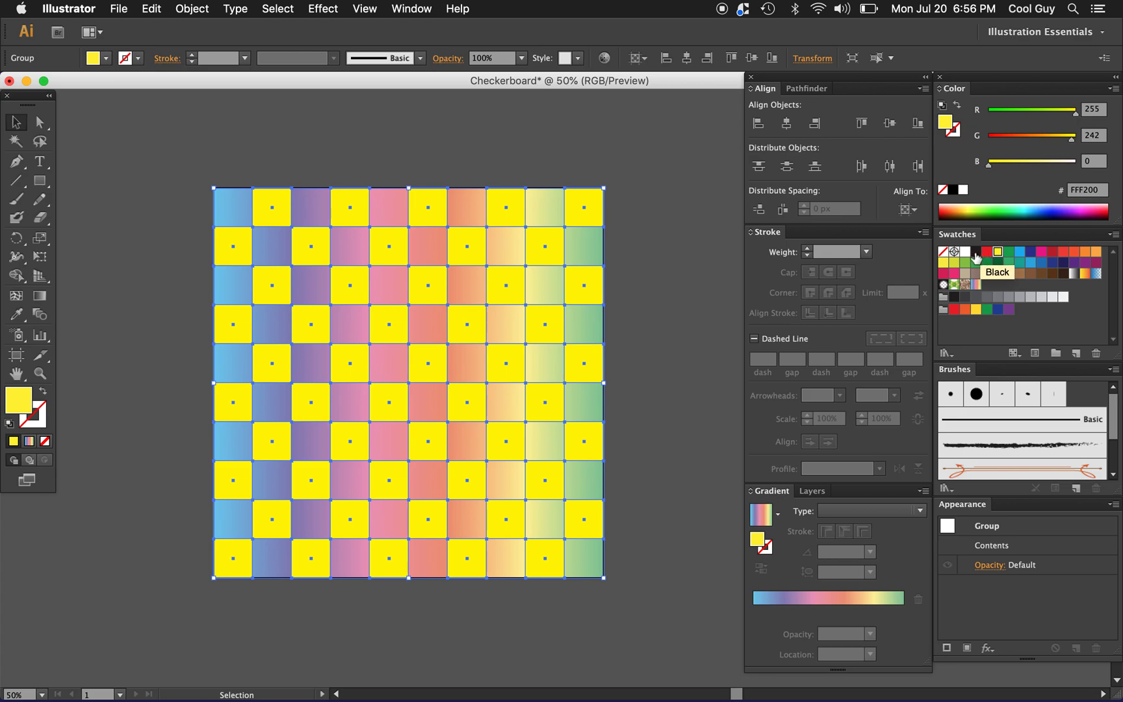
Fill the yellow squares with the Black swatch and deselect the checkerboard
left_click(976, 253)
left_click(693, 247)
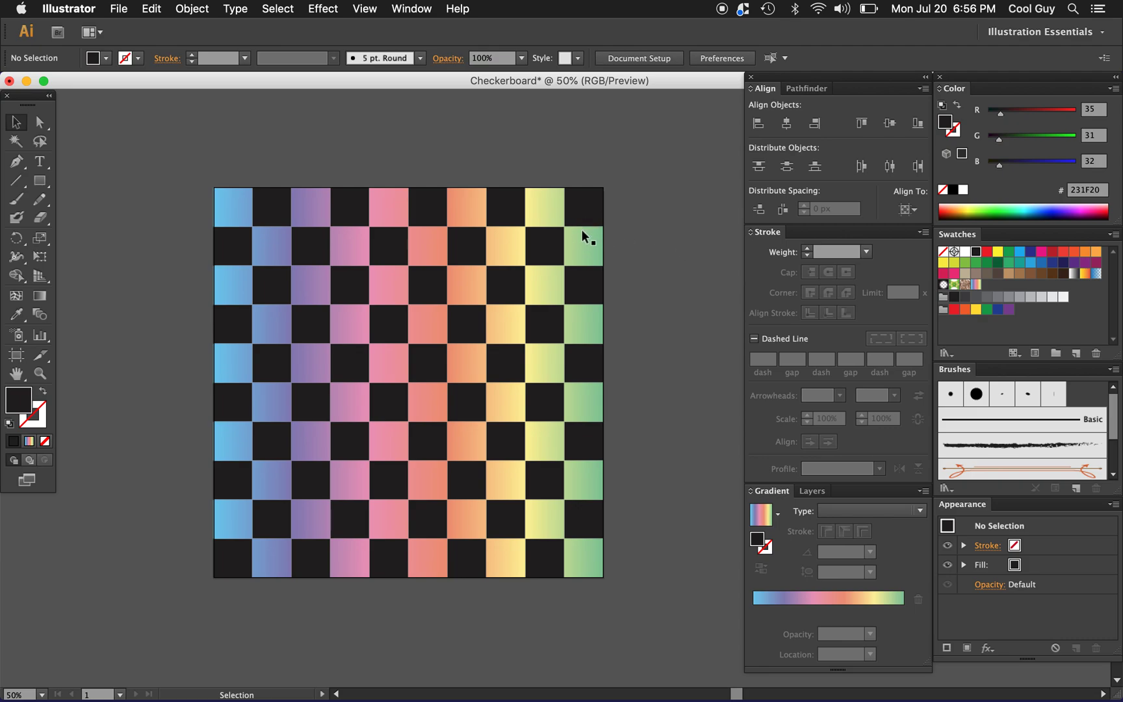
left_click(583, 249)
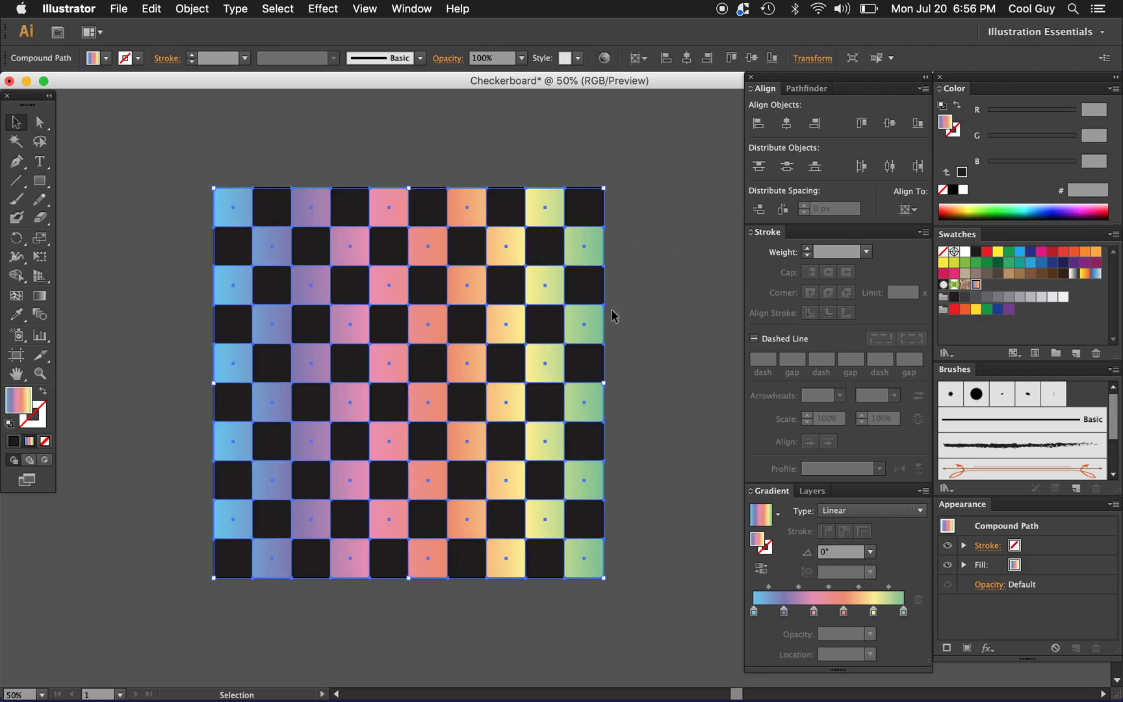
left_click(646, 303)
scroll(641, 299, "right", 2)
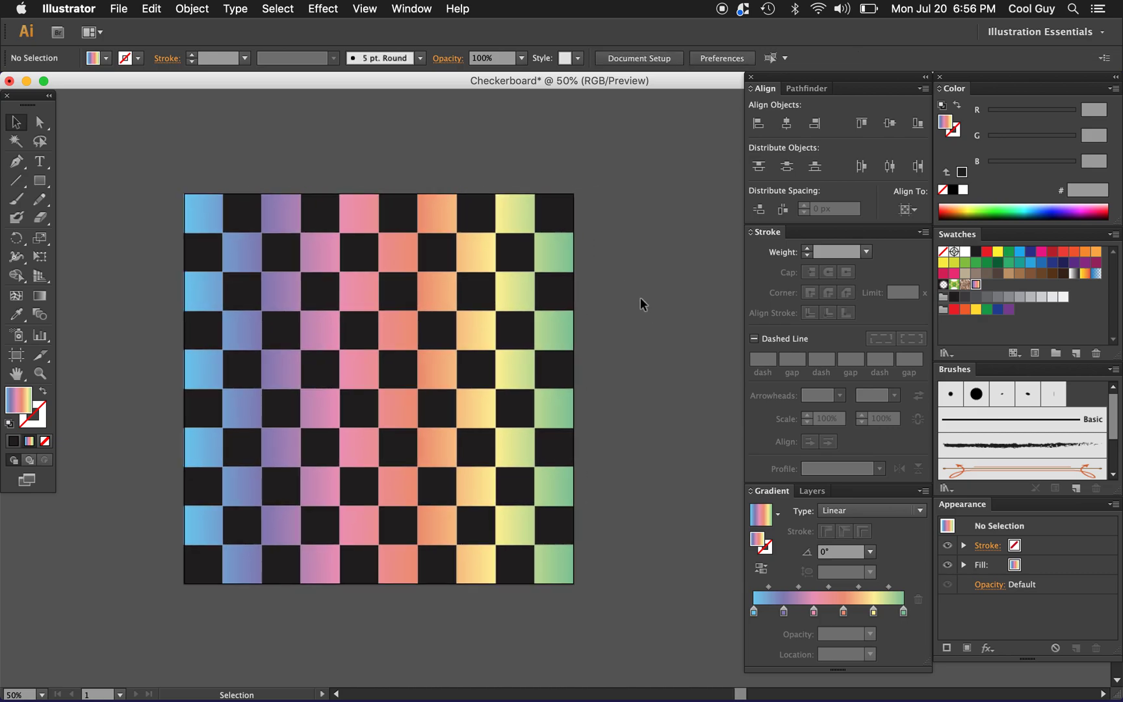
Save the whole checkerboard as New Pattern Swatch 1 and draw a large circle beside it
left_click_drag(640, 188, 133, 624)
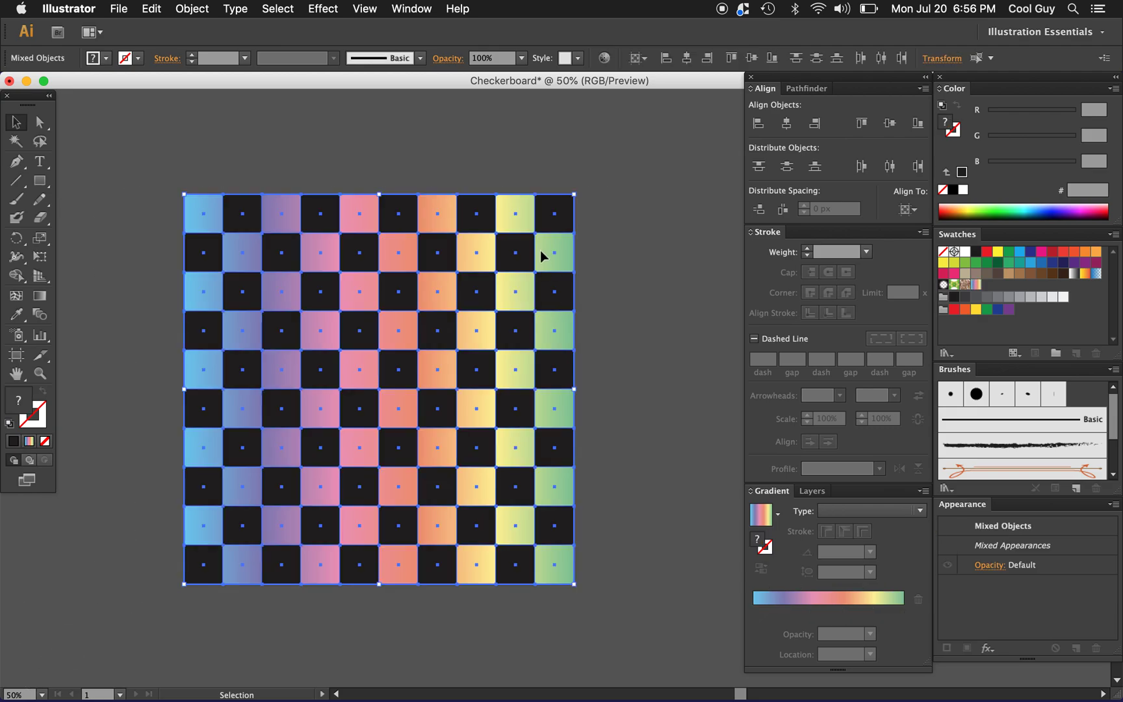
left_click_drag(542, 254, 991, 293)
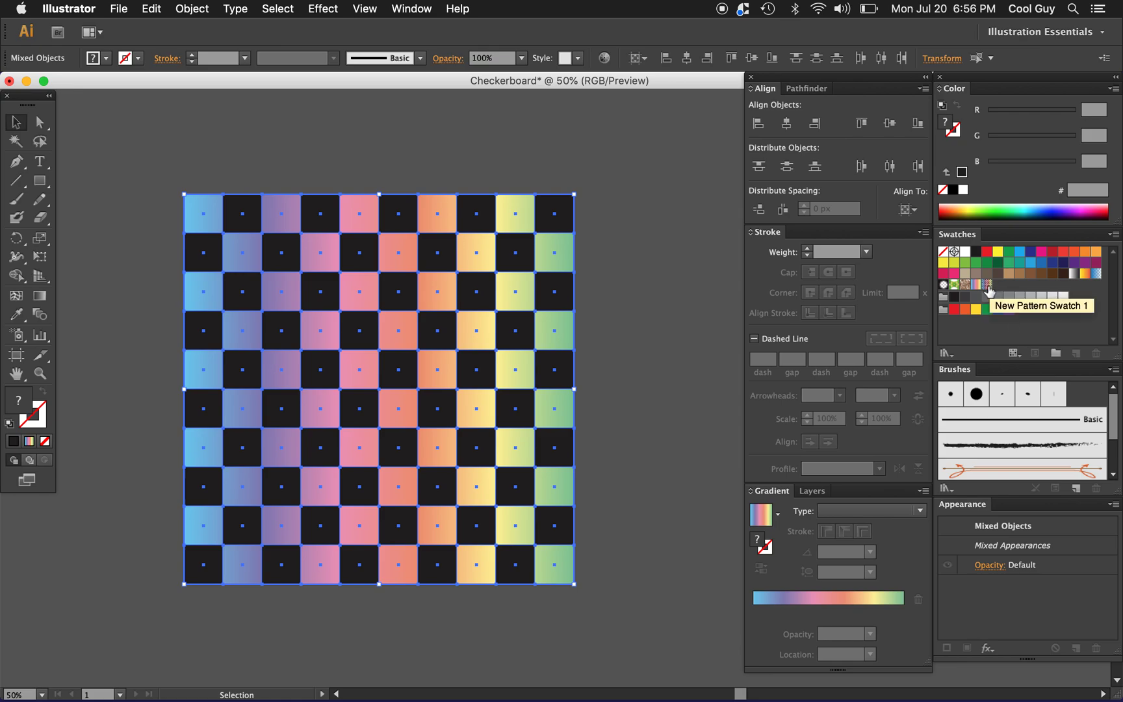
scroll(566, 323, "right", 10)
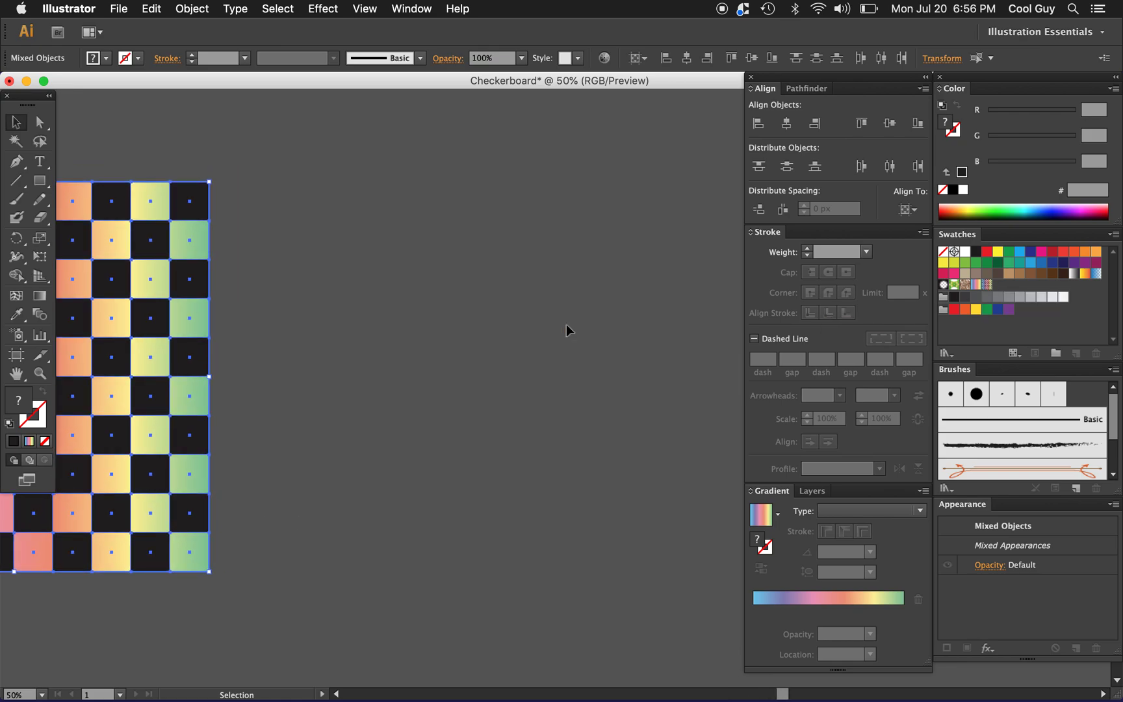
key("l")
left_click_drag(305, 134, 796, 486)
Fill the large circle with the New Pattern Swatch 1 checkerboard pattern
left_click(986, 284)
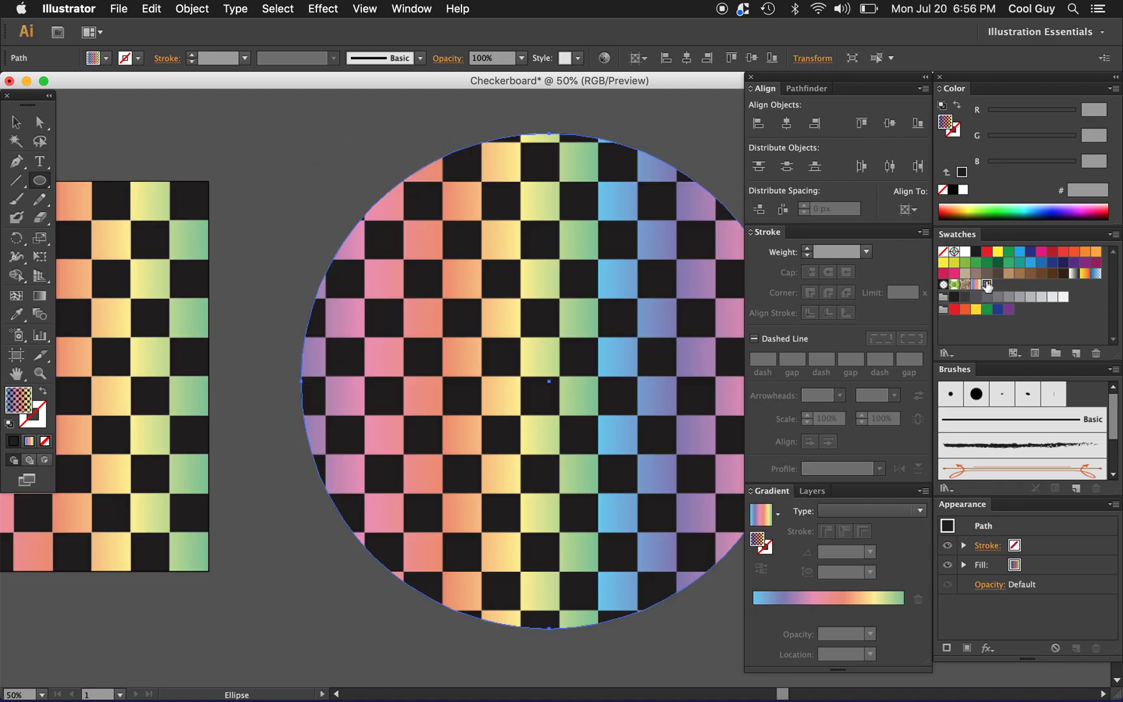
scroll(684, 330, "right", 4)
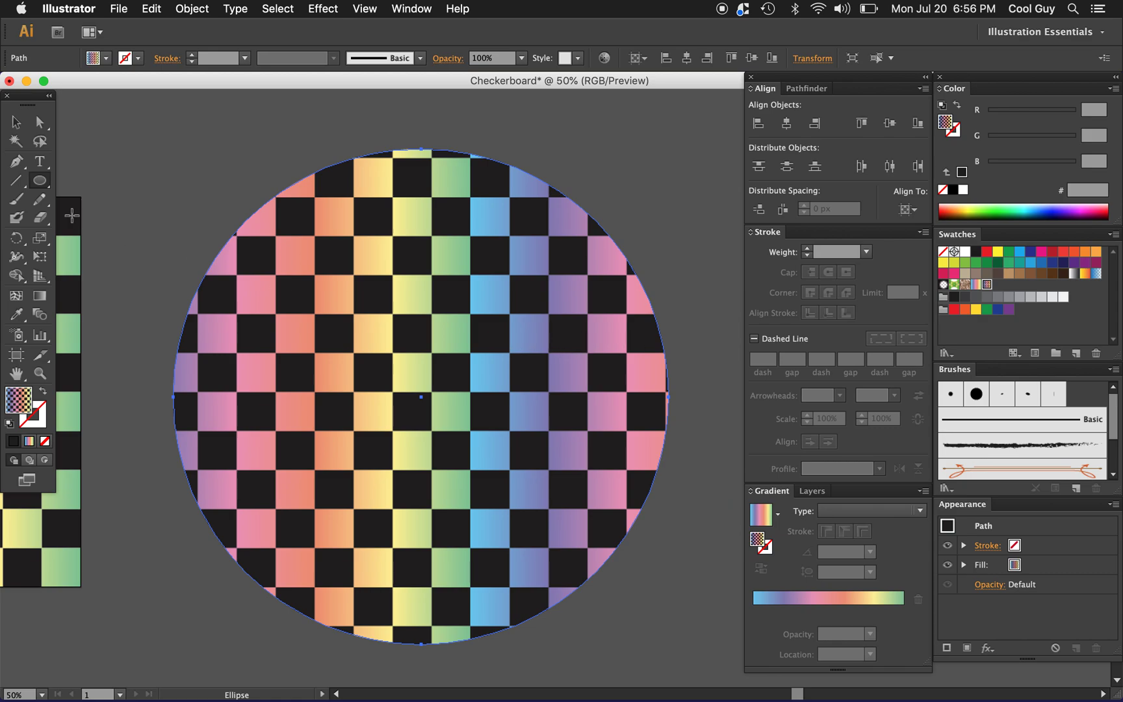
left_click(40, 239)
Scale only the circle's checkerboard pattern to 110% uniform, with Transform Objects turned off
double_click(40, 239)
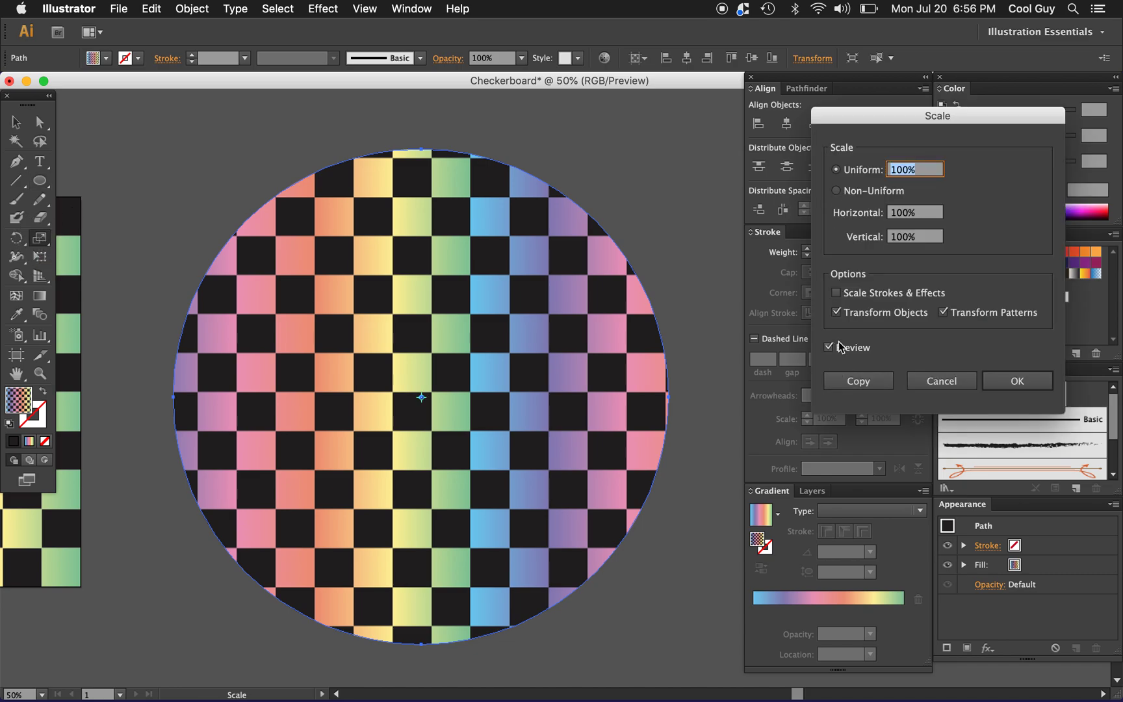
left_click(836, 313)
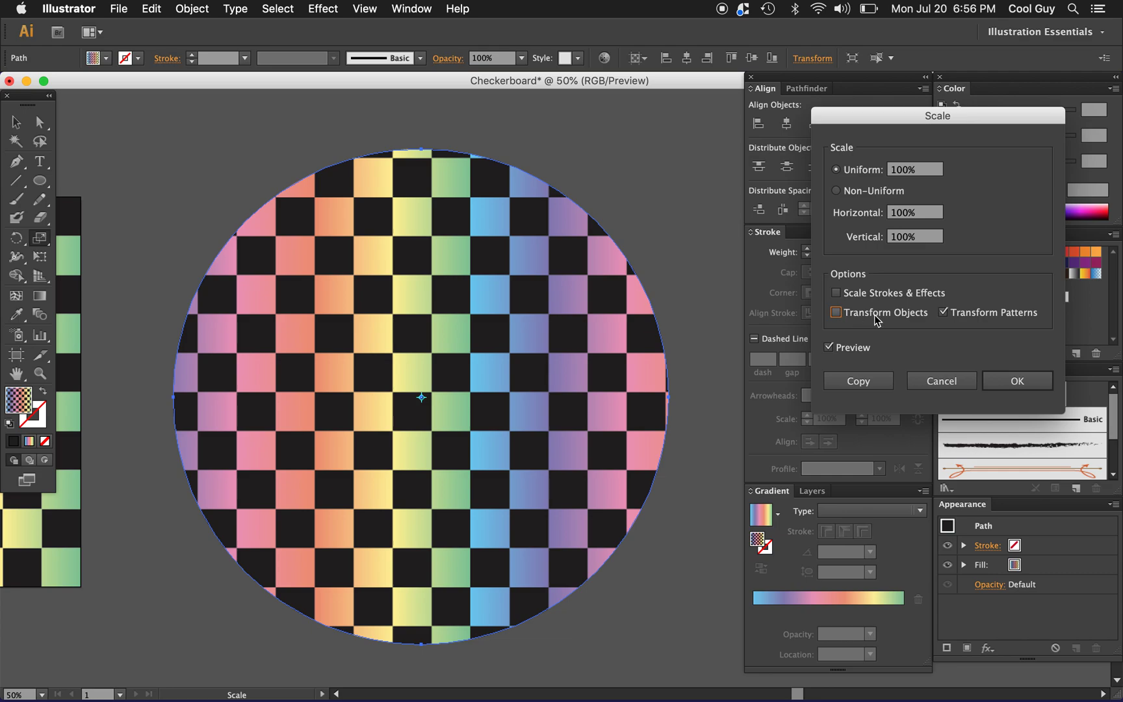
left_click(926, 171)
key("shift+Down")
key("shift+Down")
key("shift+Down")
key("shift+Down")
key("shift+Down")
key("shift+Down")
key("shift+Down")
key("shift+Down")
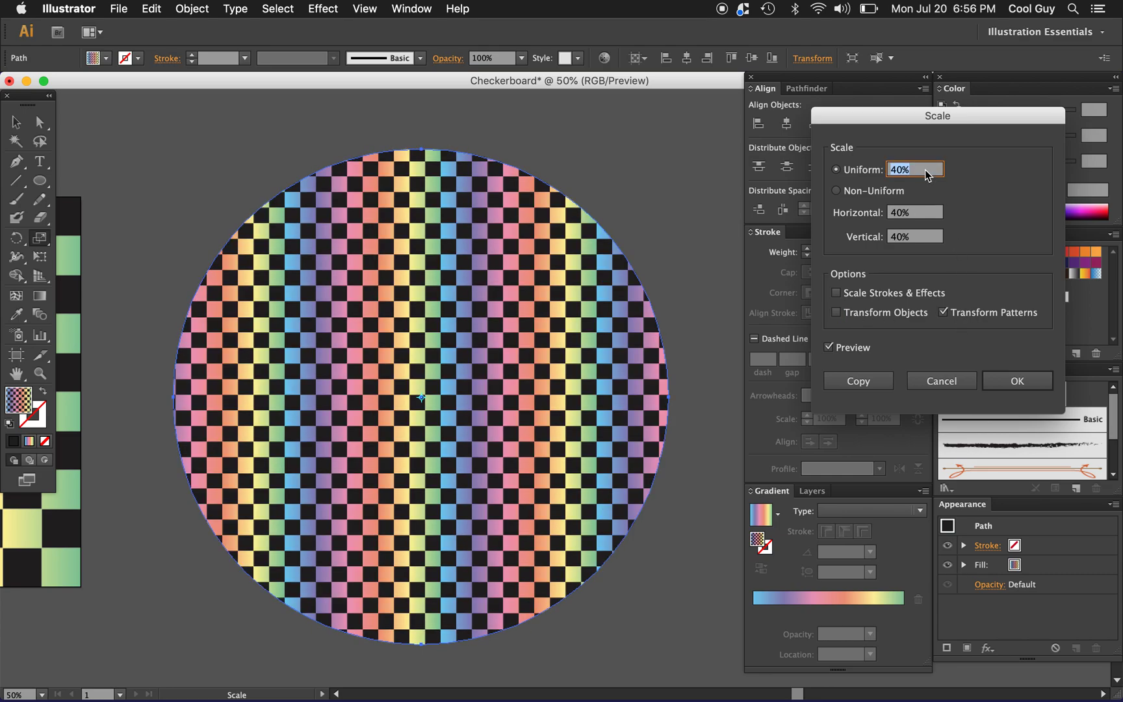
key("shift+Up")
key("shift+Up")
key("shift+Up")
key("shift+Up")
key("shift+Up")
key("shift+Up")
key("shift+Up")
key("shift+Up")
key("shift+Up")
key("shift+Up")
key("shift+Up")
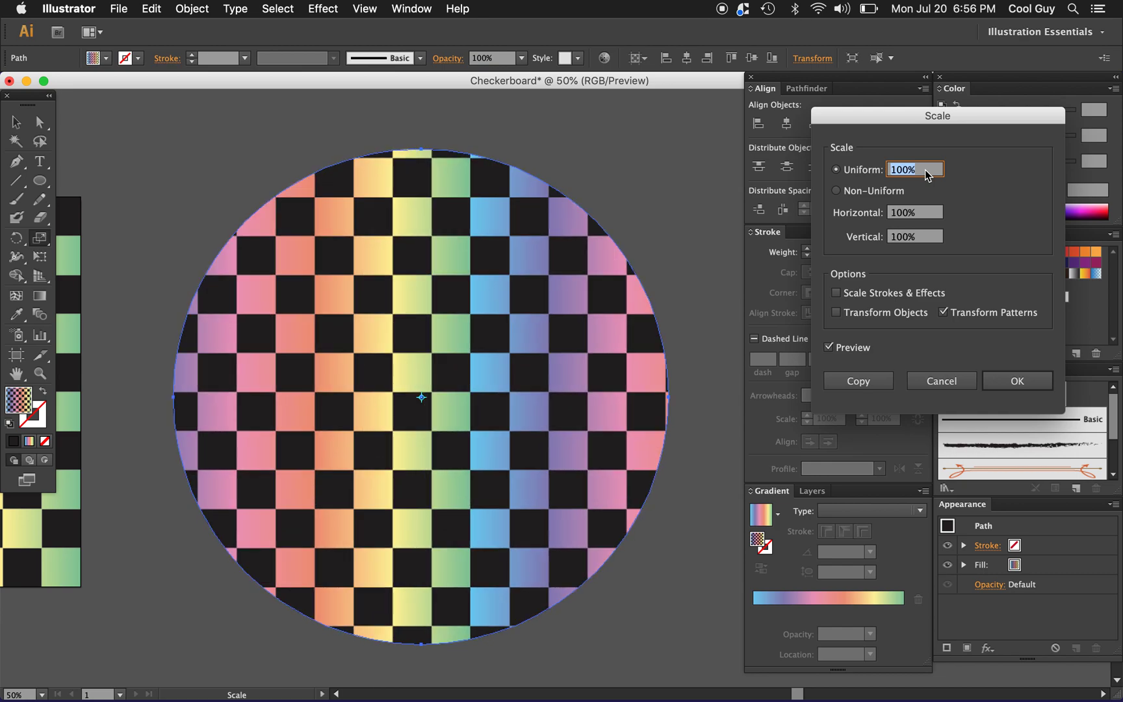
key("shift+Down")
key("shift+Down")
left_click(1016, 381)
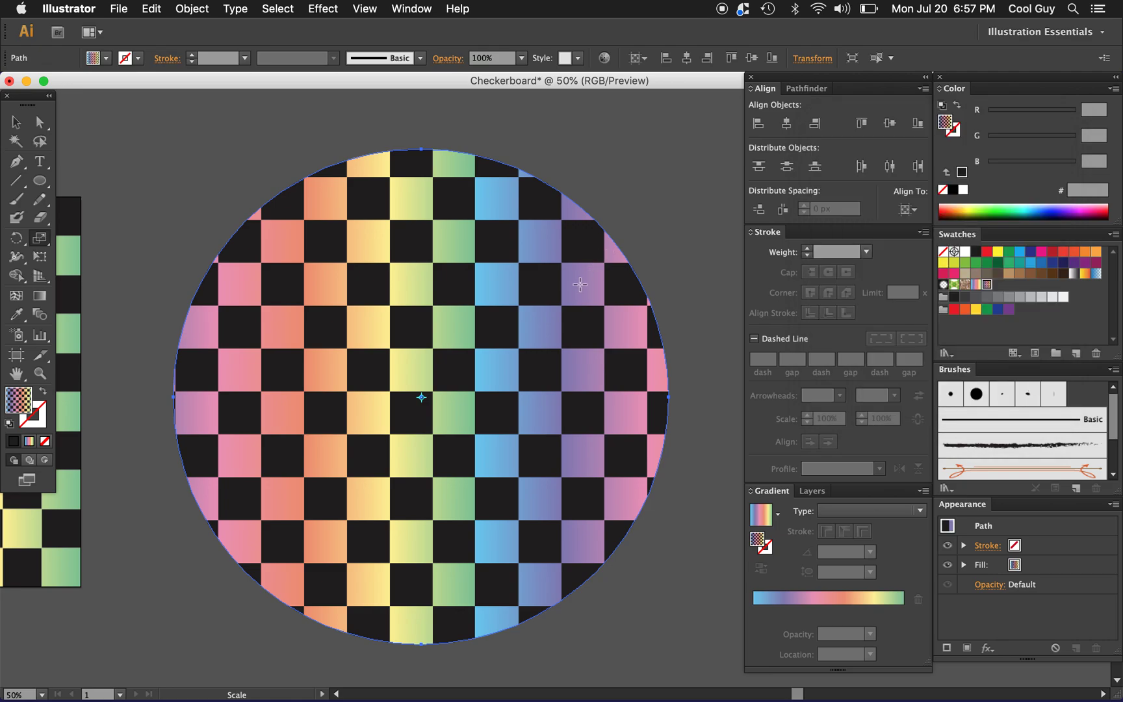
Shift the checkerboard pattern slightly inside the circle while the circle stays put
key("v")
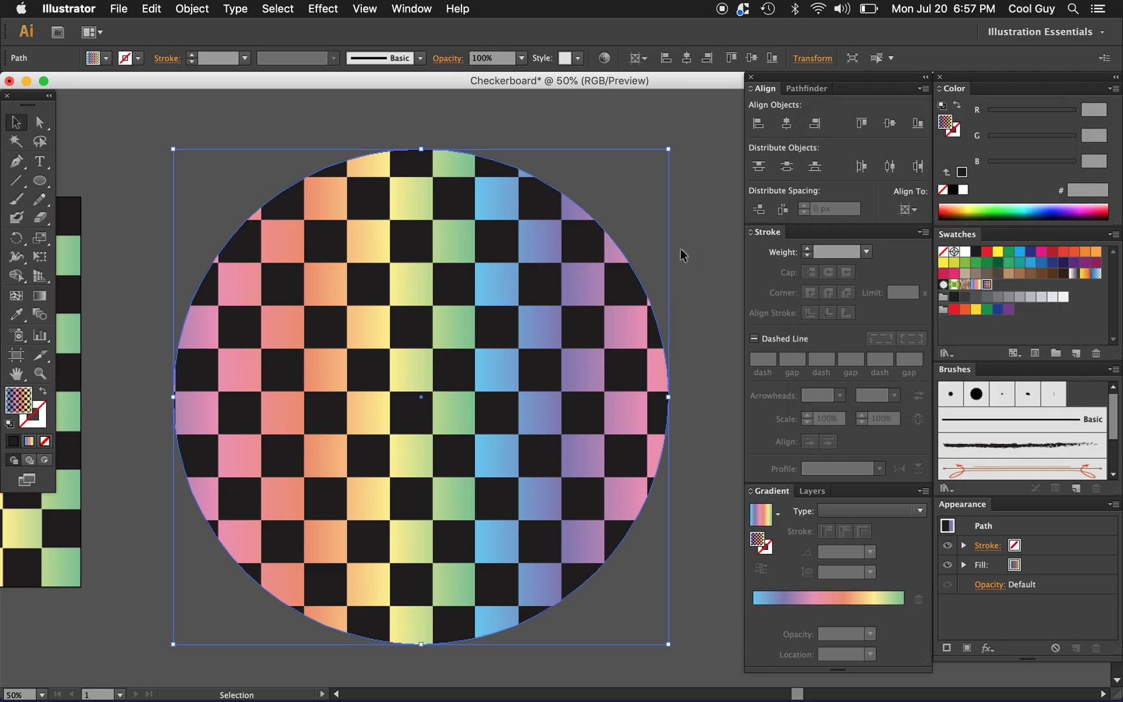
left_click(697, 249)
left_click(523, 343)
left_click_drag(390, 314, 416, 338)
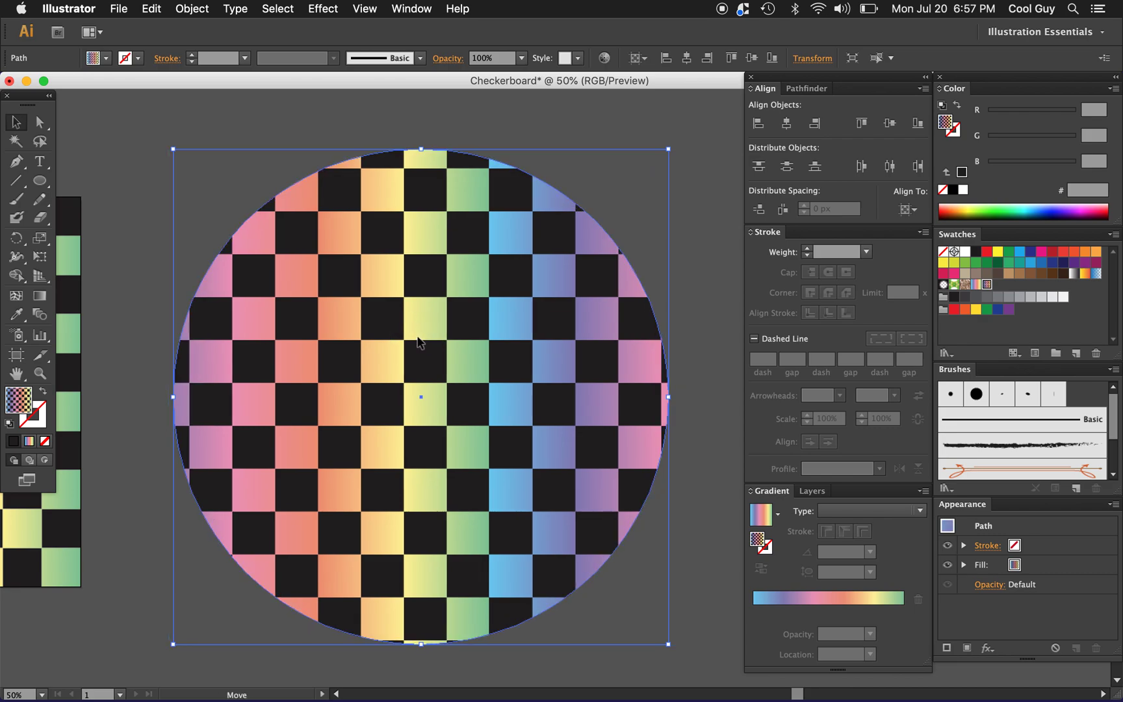
left_click(617, 126)
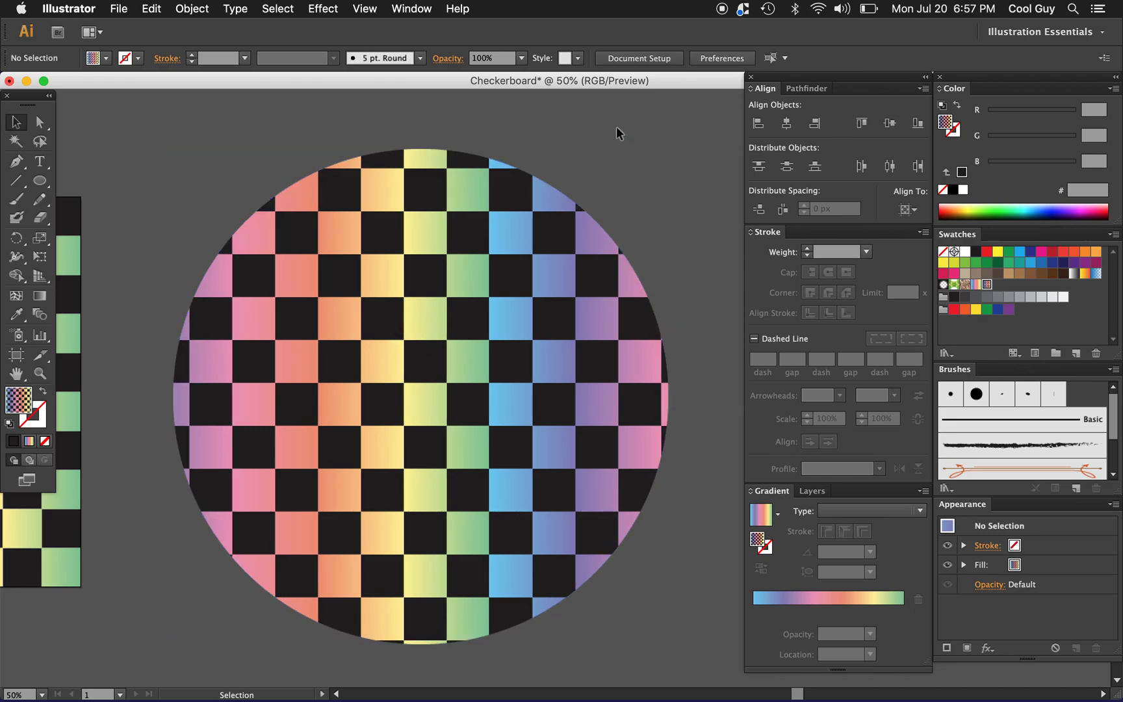